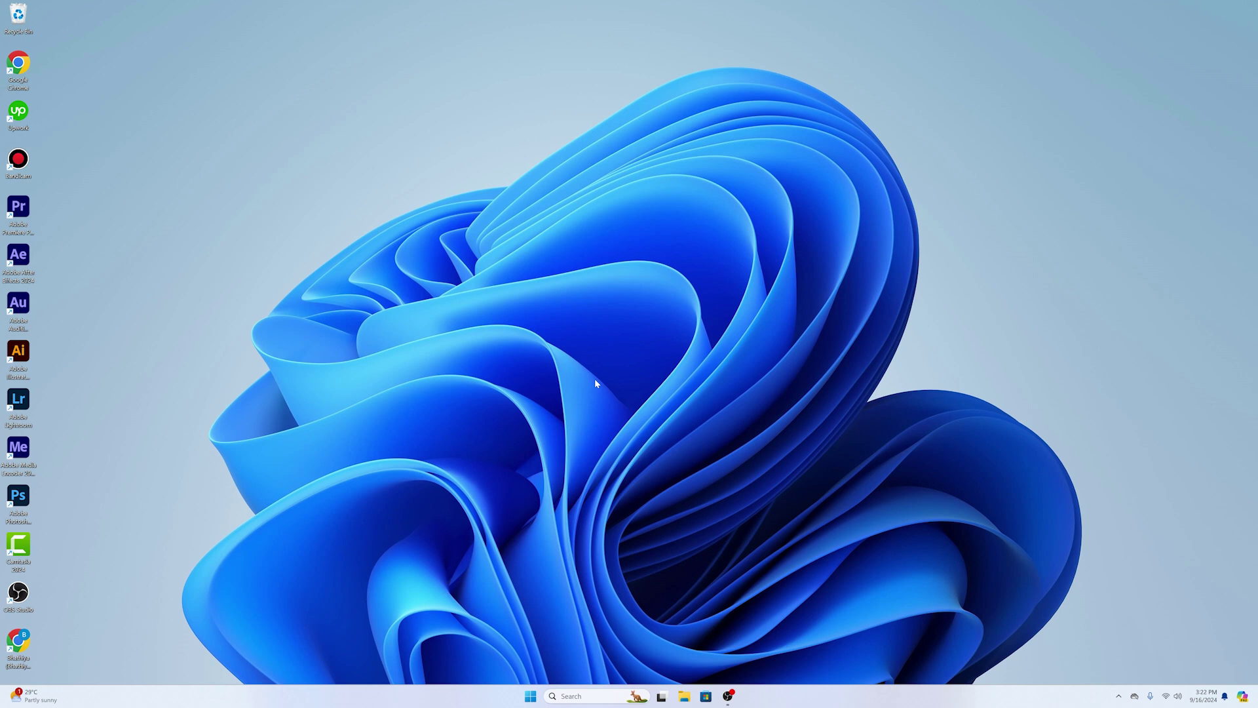
# Launch Adobe Creative Cloud from the Windows Start search by typing 'c'.
pyautogui.click(530, 696)
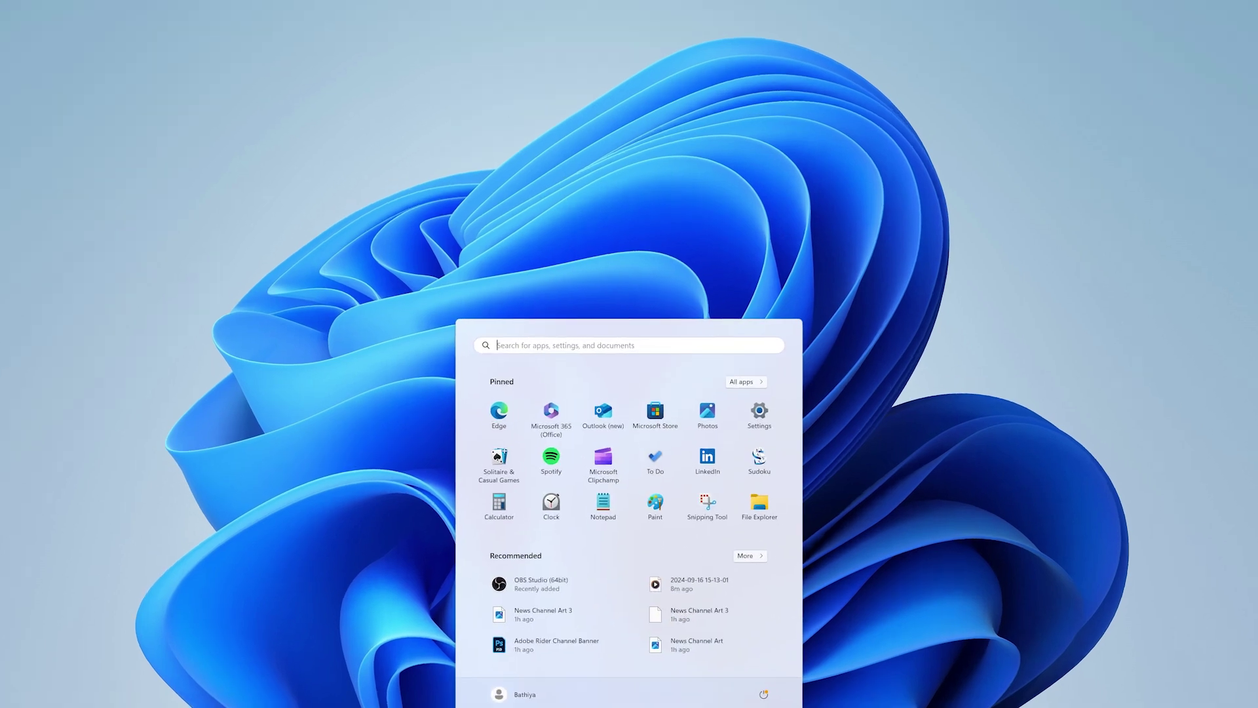
pyautogui.write('cr')
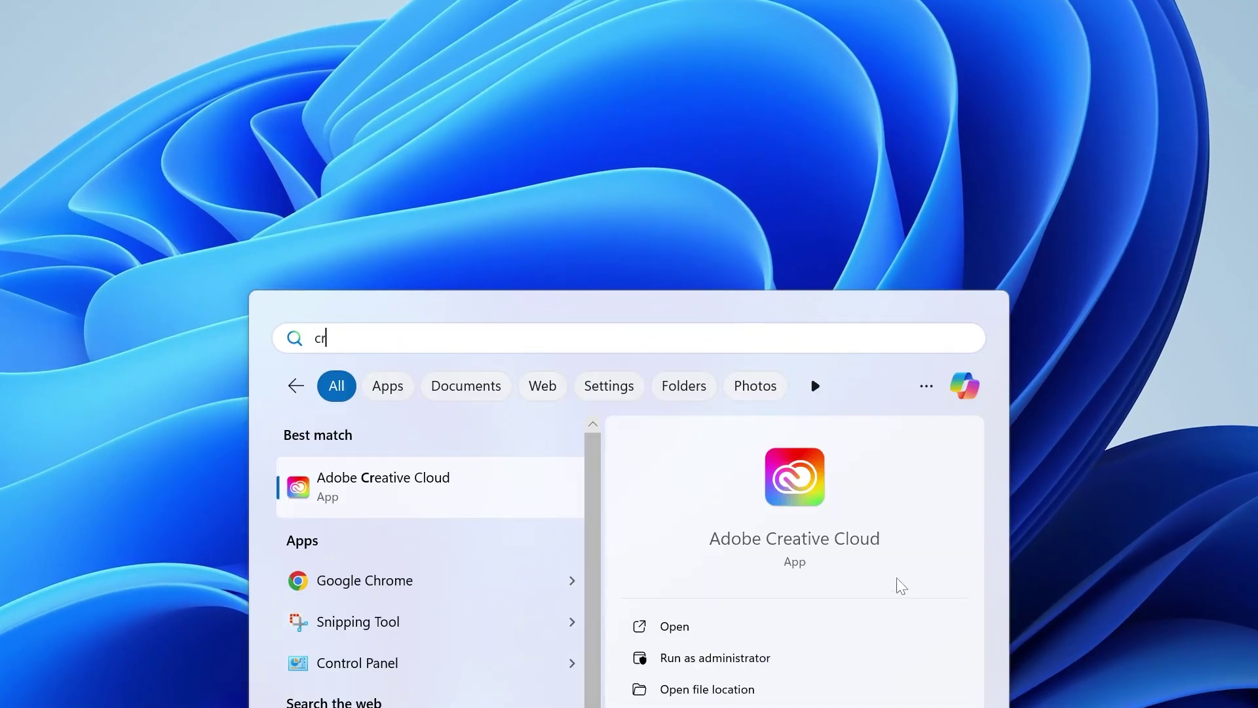
pyautogui.click(857, 542)
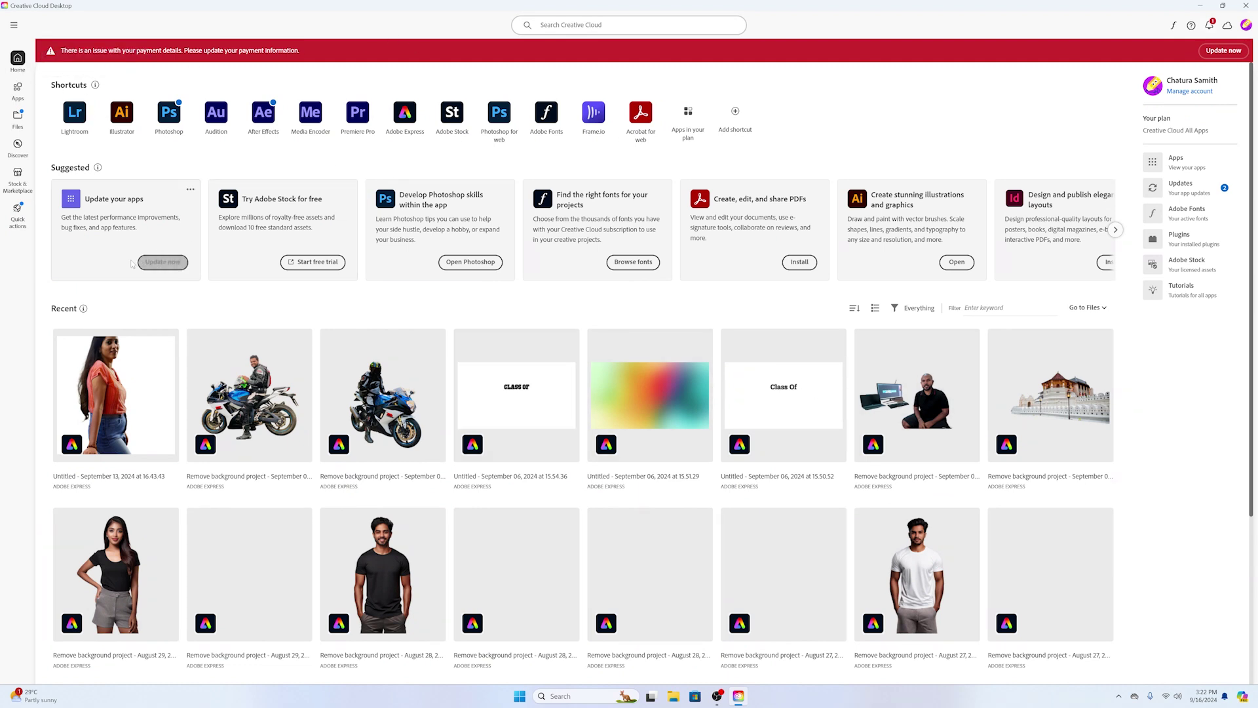
# Go to Stock & Marketplace > Plugins and show All plugins for Premiere Pro.
pyautogui.click(19, 175)
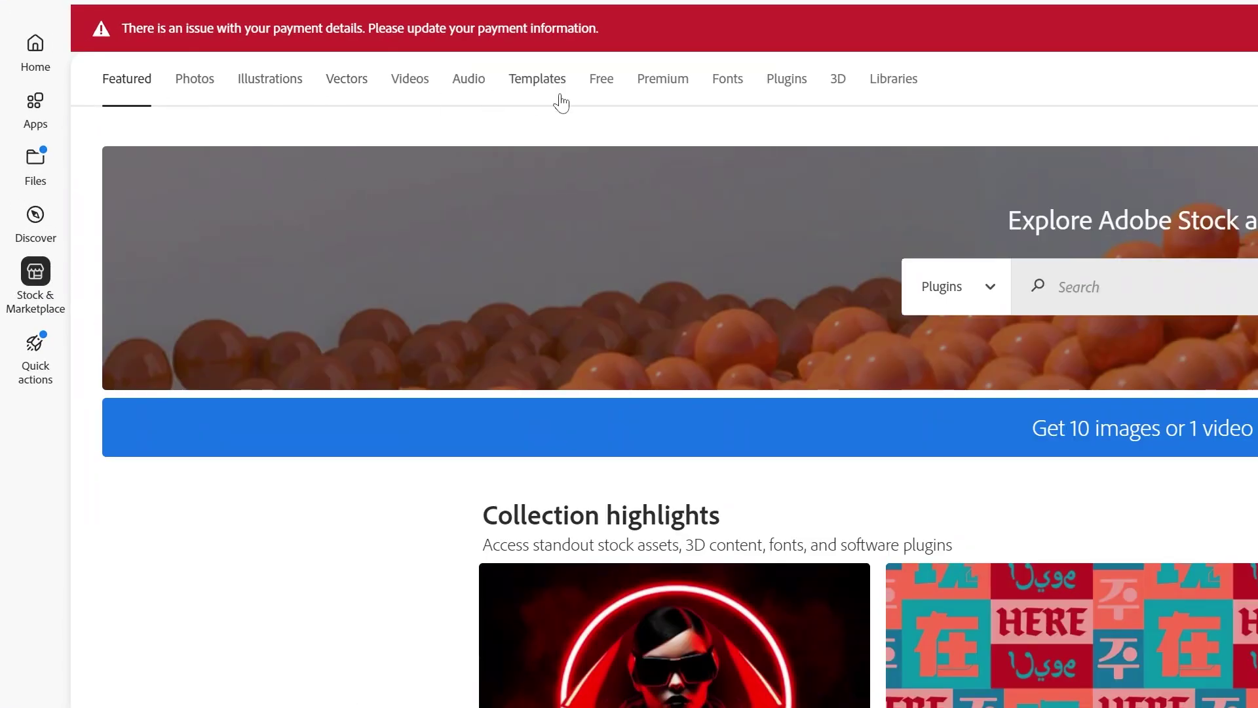
pyautogui.click(784, 82)
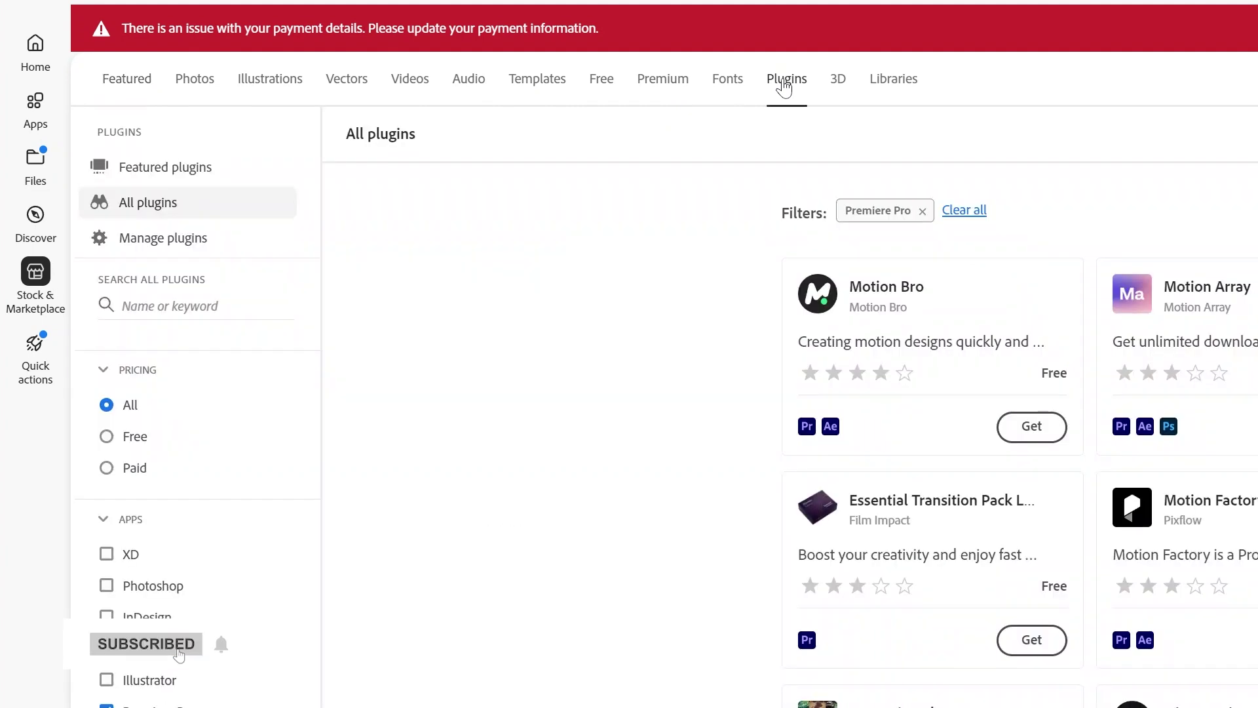
pyautogui.click(164, 169)
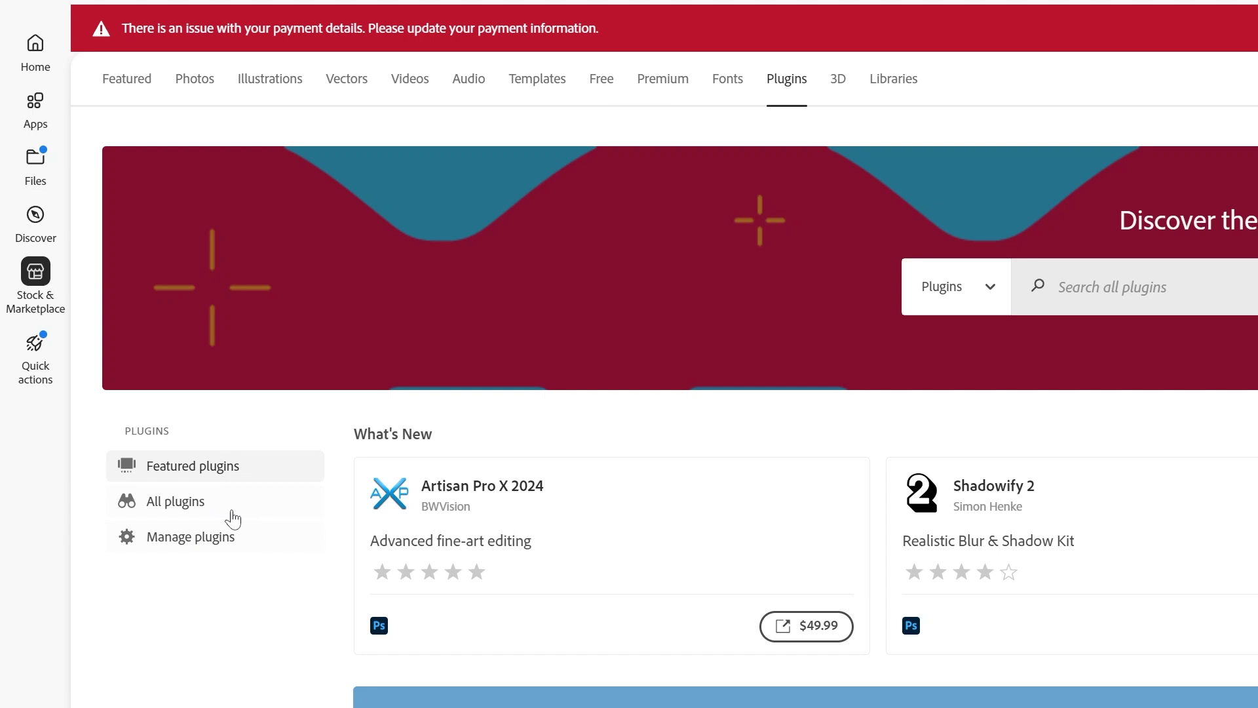
pyautogui.click(170, 505)
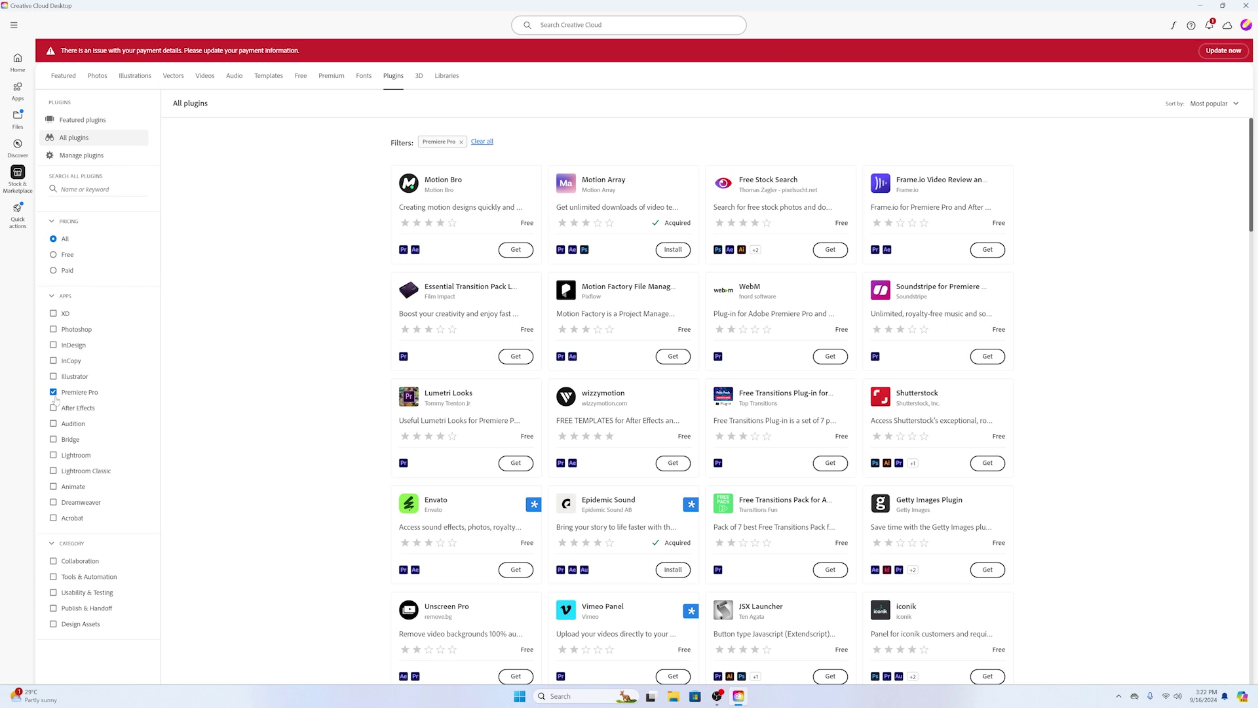
# Re-apply the Premiere Pro app filter and scroll the plugin grid to the Free Stock Videos card.
pyautogui.click(57, 395)
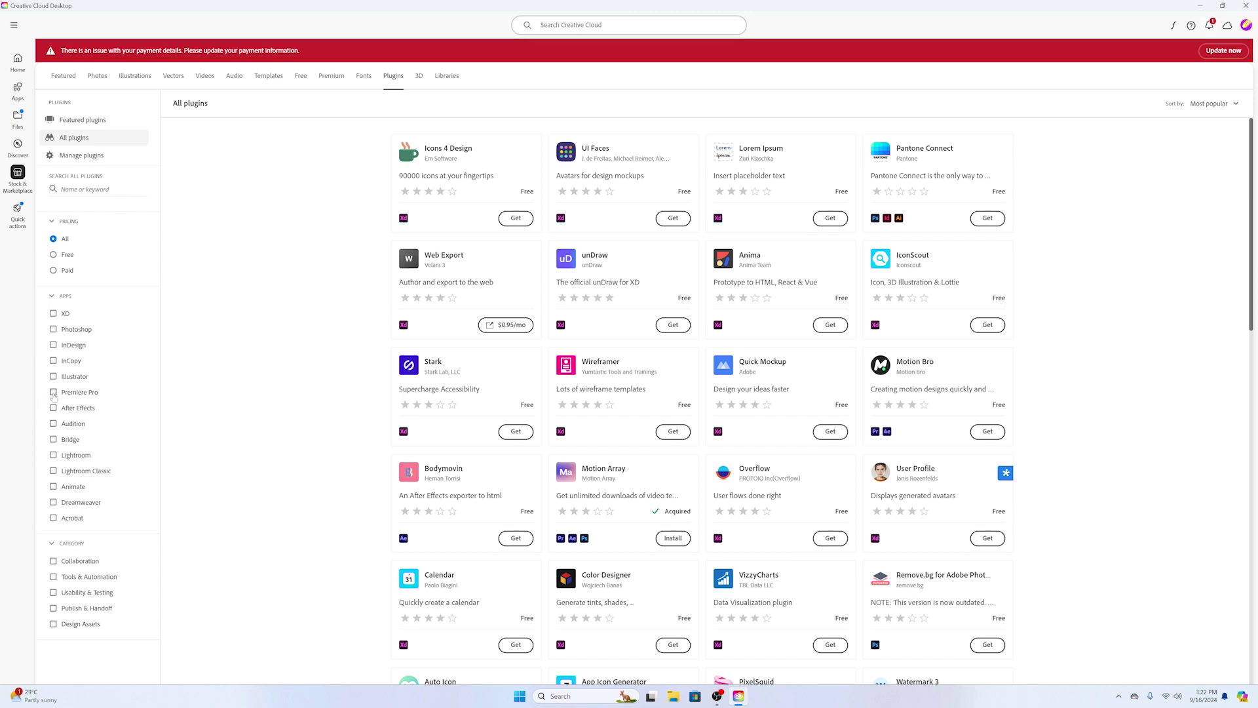
pyautogui.click(54, 394)
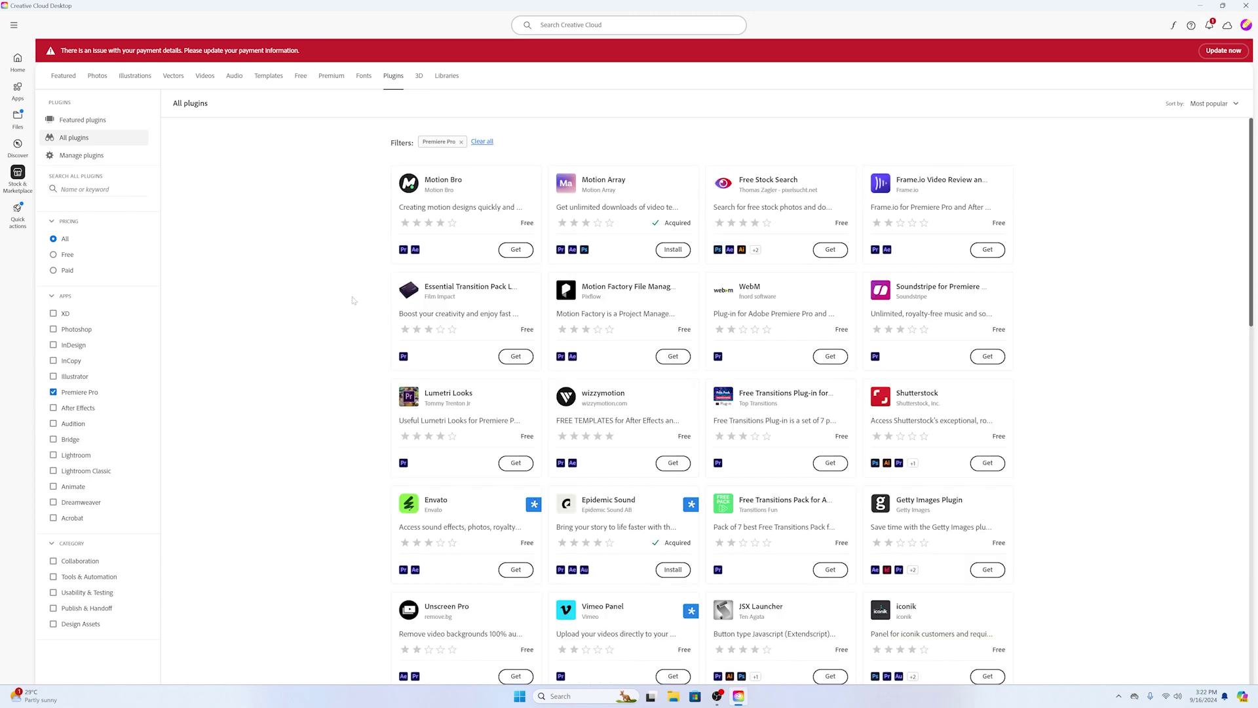
pyautogui.scroll(-8, 1138, 458)
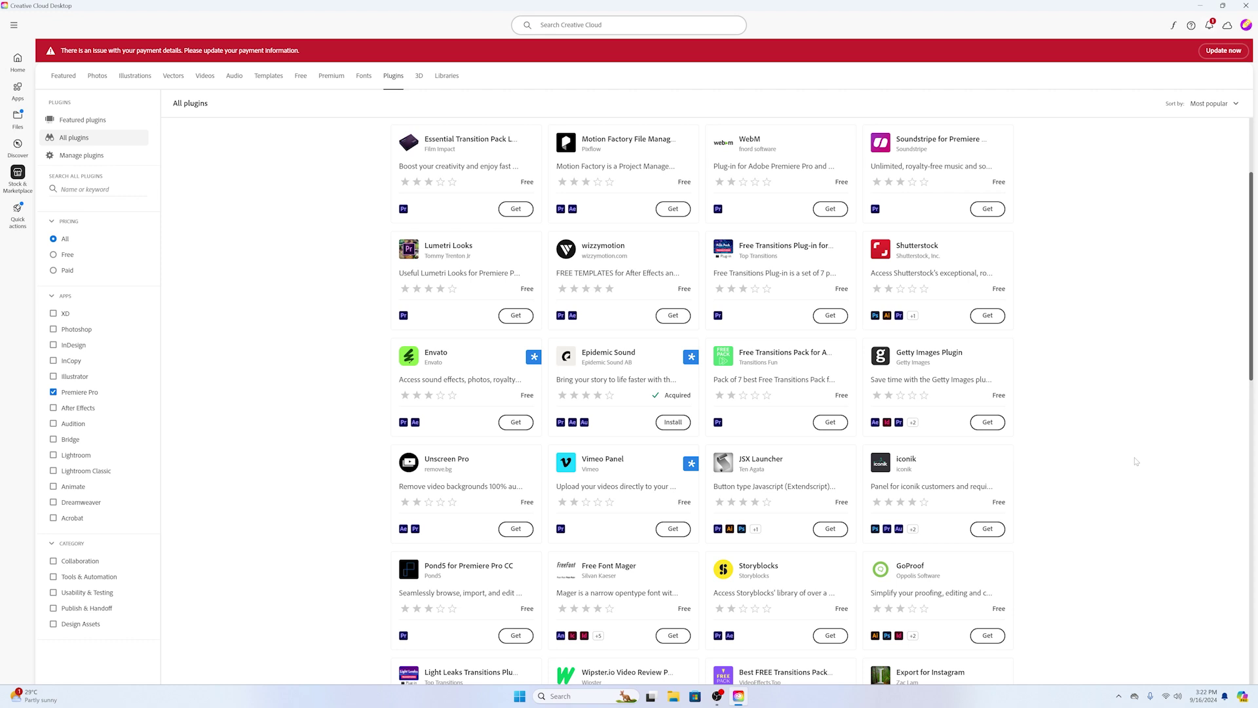
pyautogui.scroll(-3, 1120, 458)
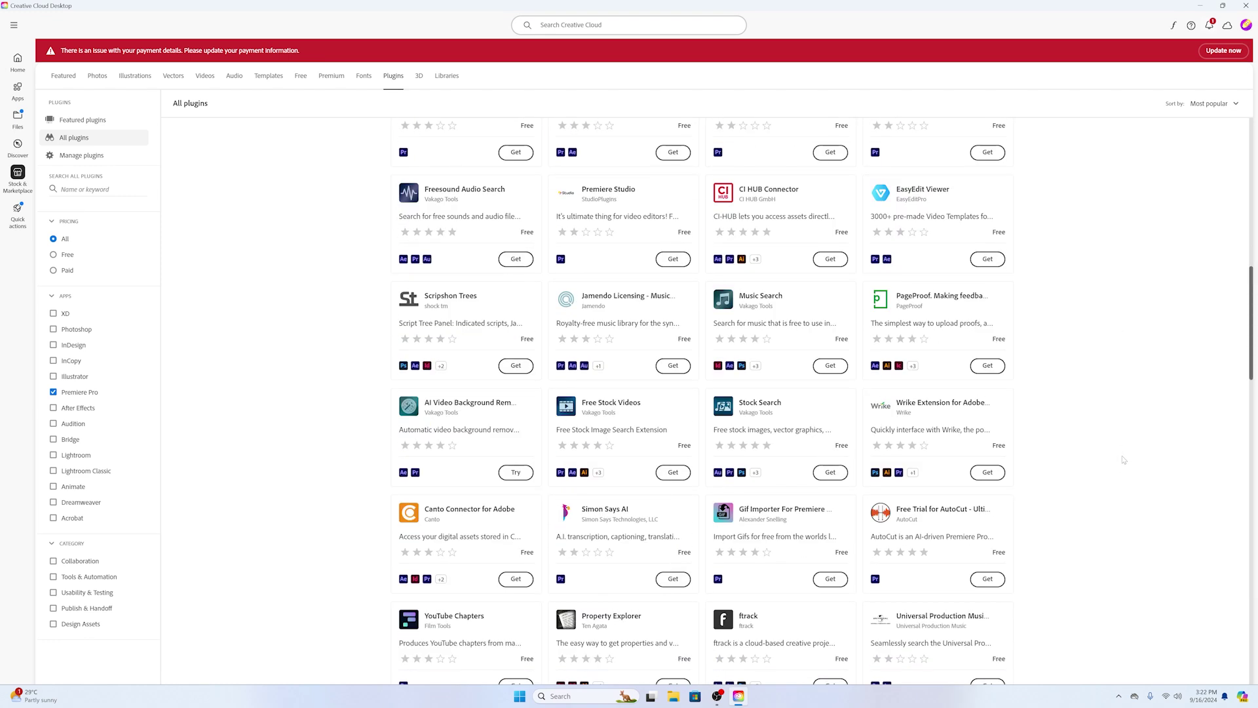
pyautogui.scroll(6, 1123, 460)
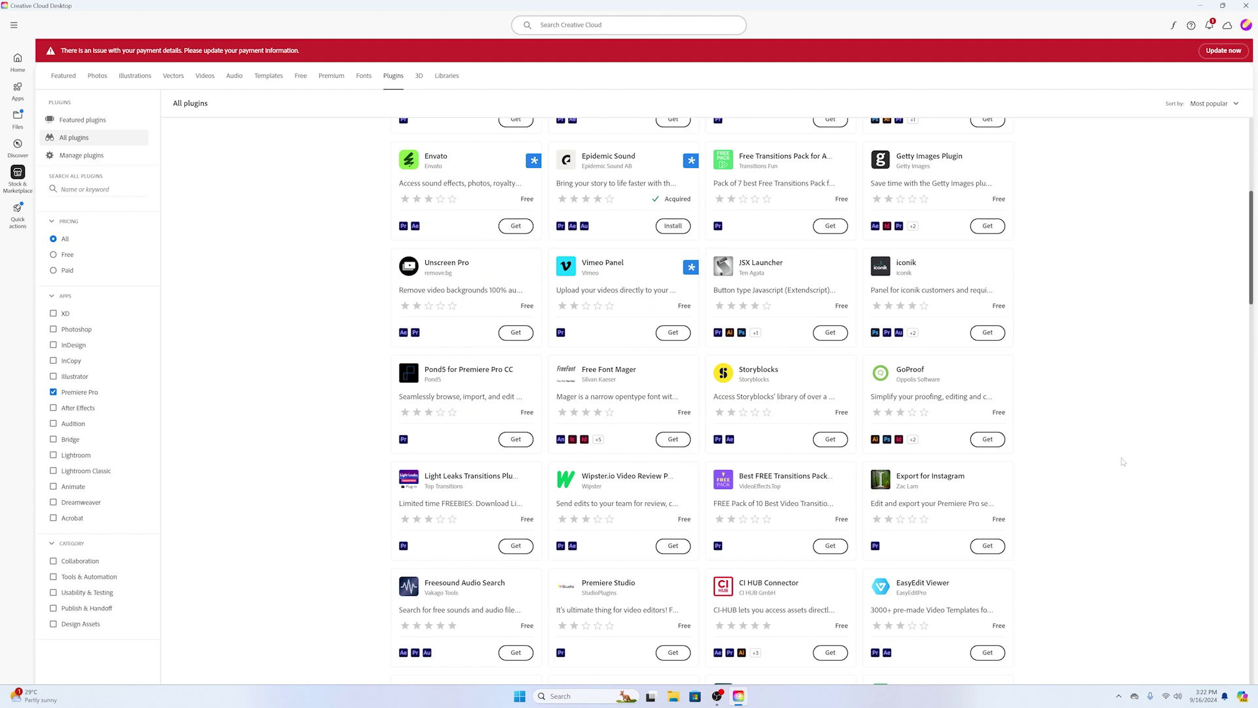
pyautogui.scroll(1, 1124, 462)
pyautogui.scroll(2, 1123, 460)
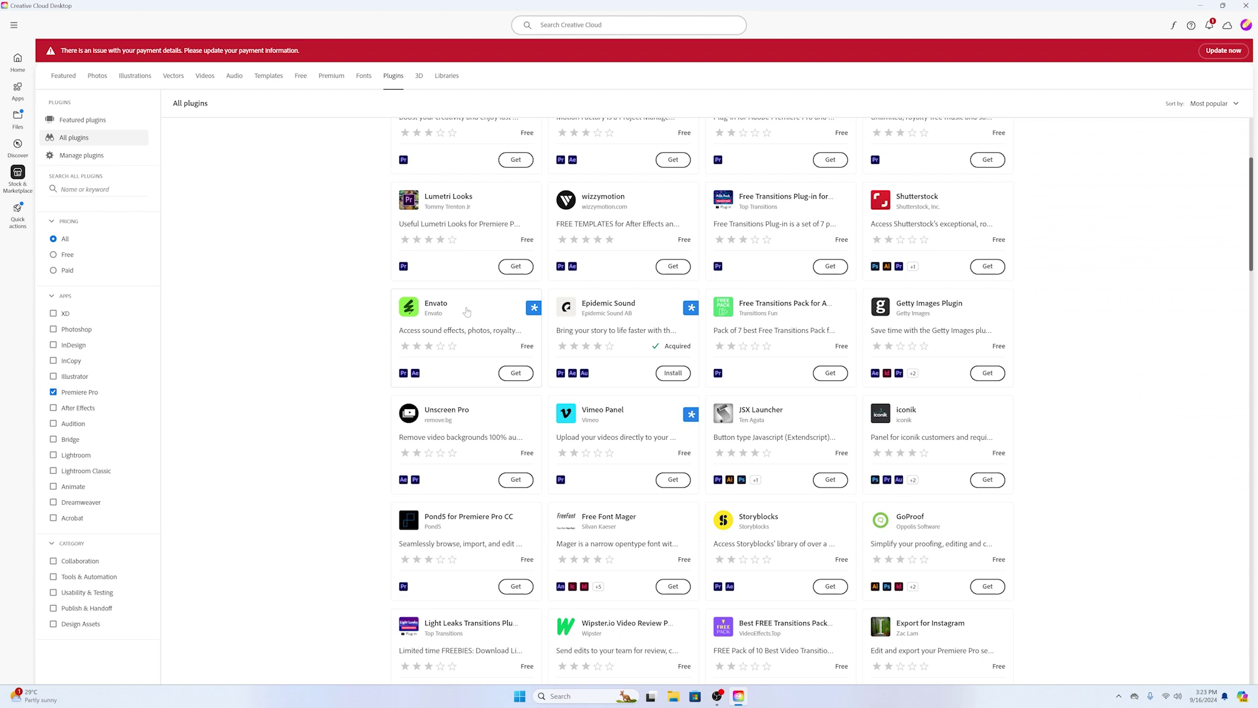
pyautogui.scroll(-1, 463, 316)
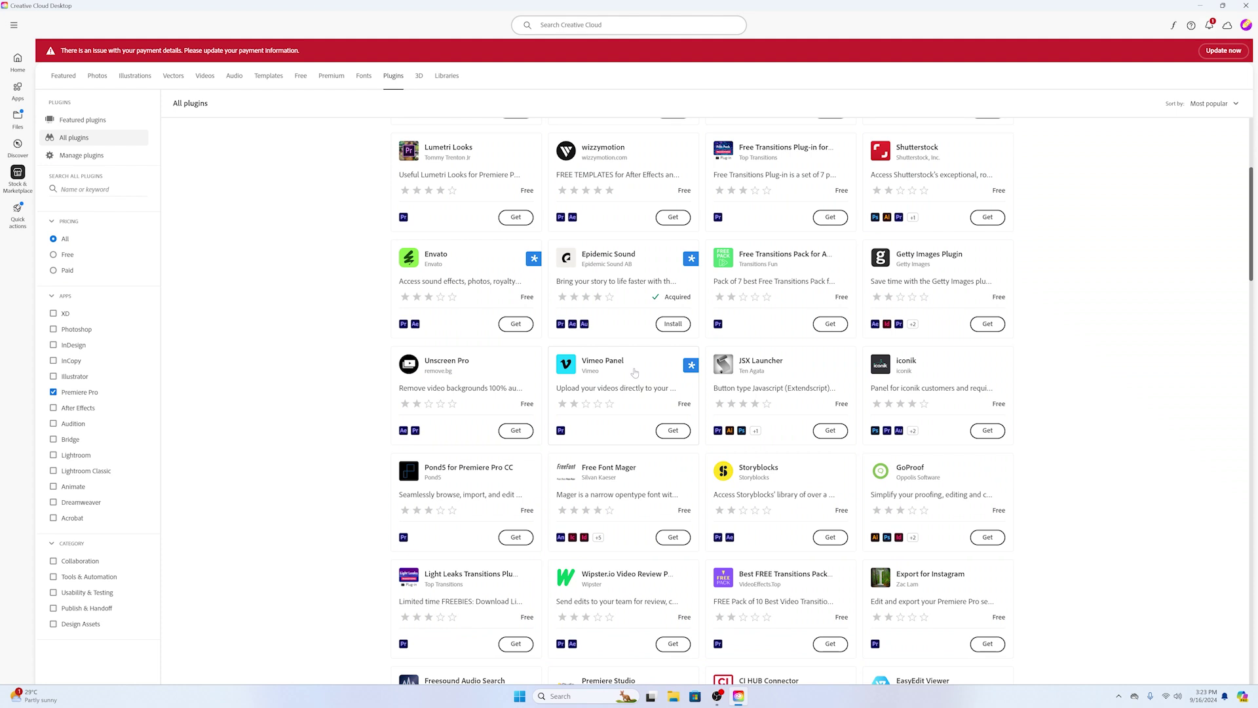
pyautogui.scroll(-4, 634, 372)
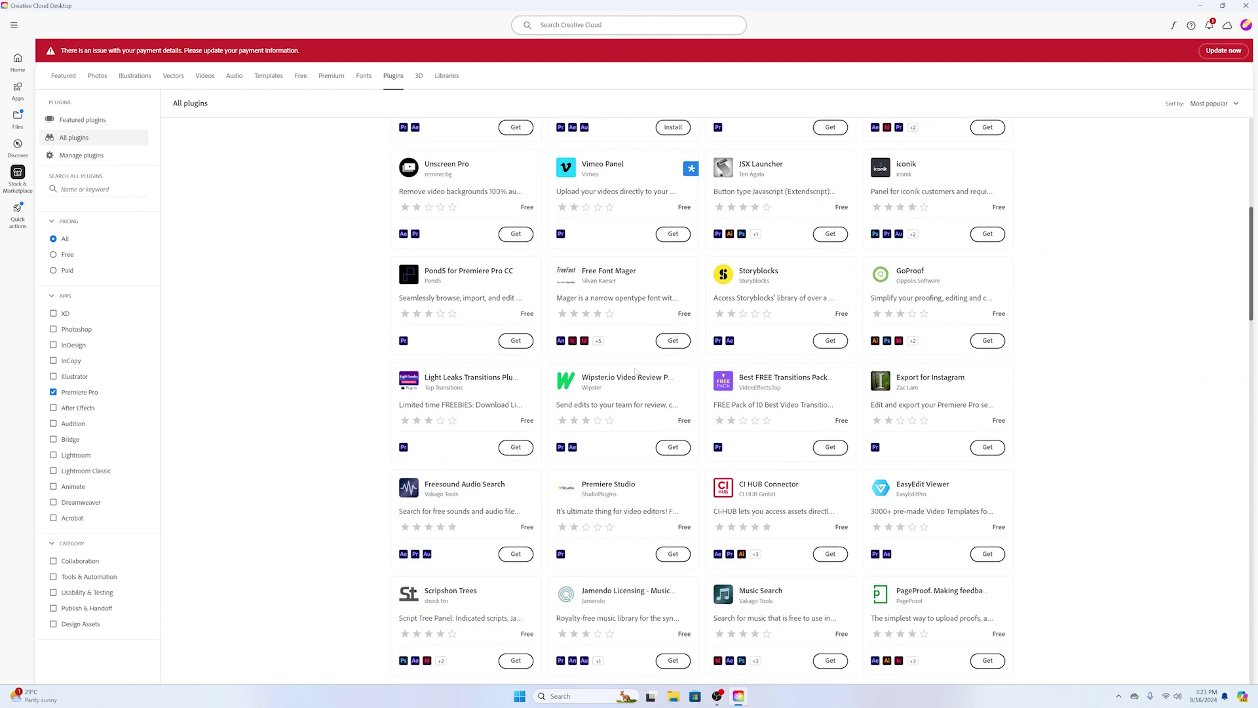
pyautogui.scroll(-3, 634, 371)
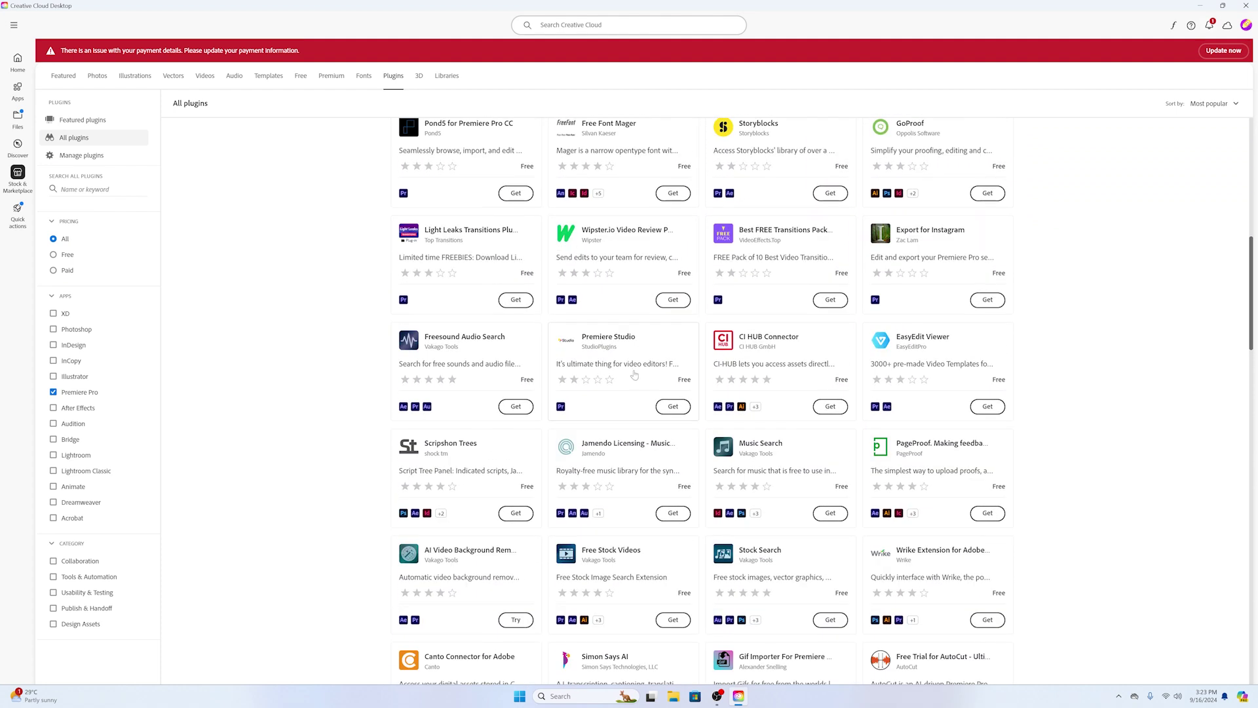
pyautogui.scroll(-1, 634, 374)
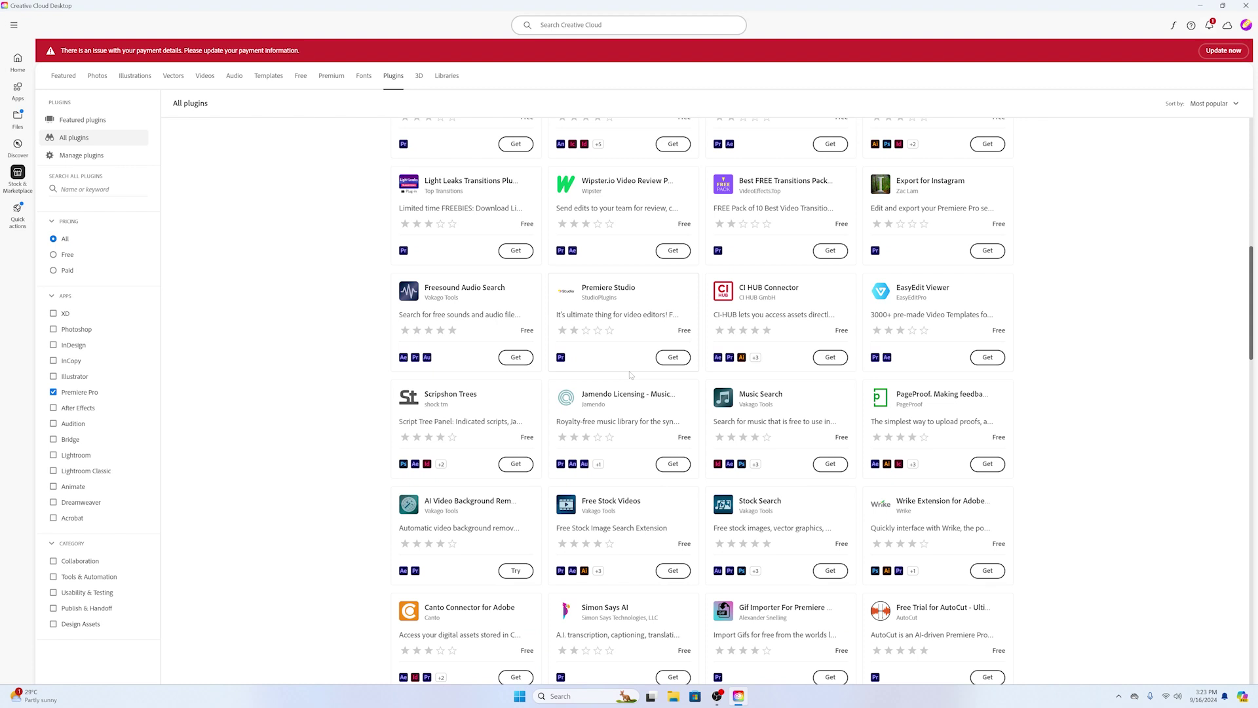
pyautogui.scroll(-2, 632, 375)
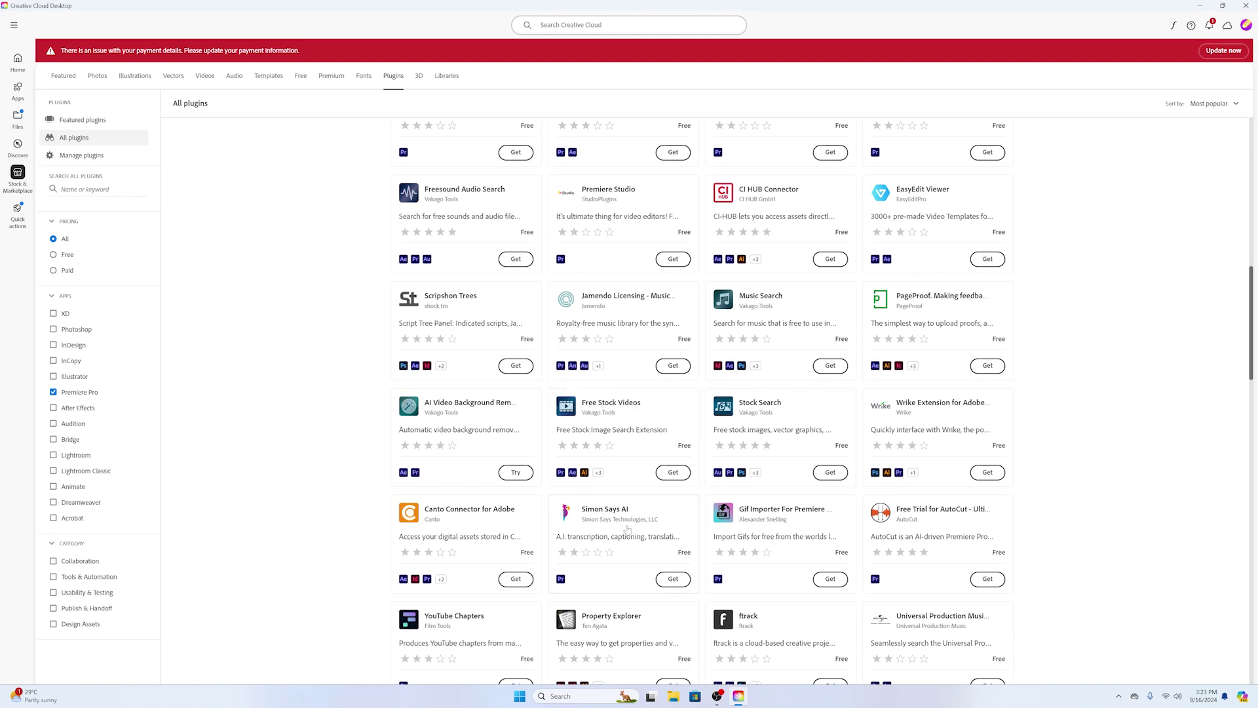
# Install the Free Stock Videos plugin, confirm with OK, then minimize Creative Cloud.
pyautogui.click(667, 473)
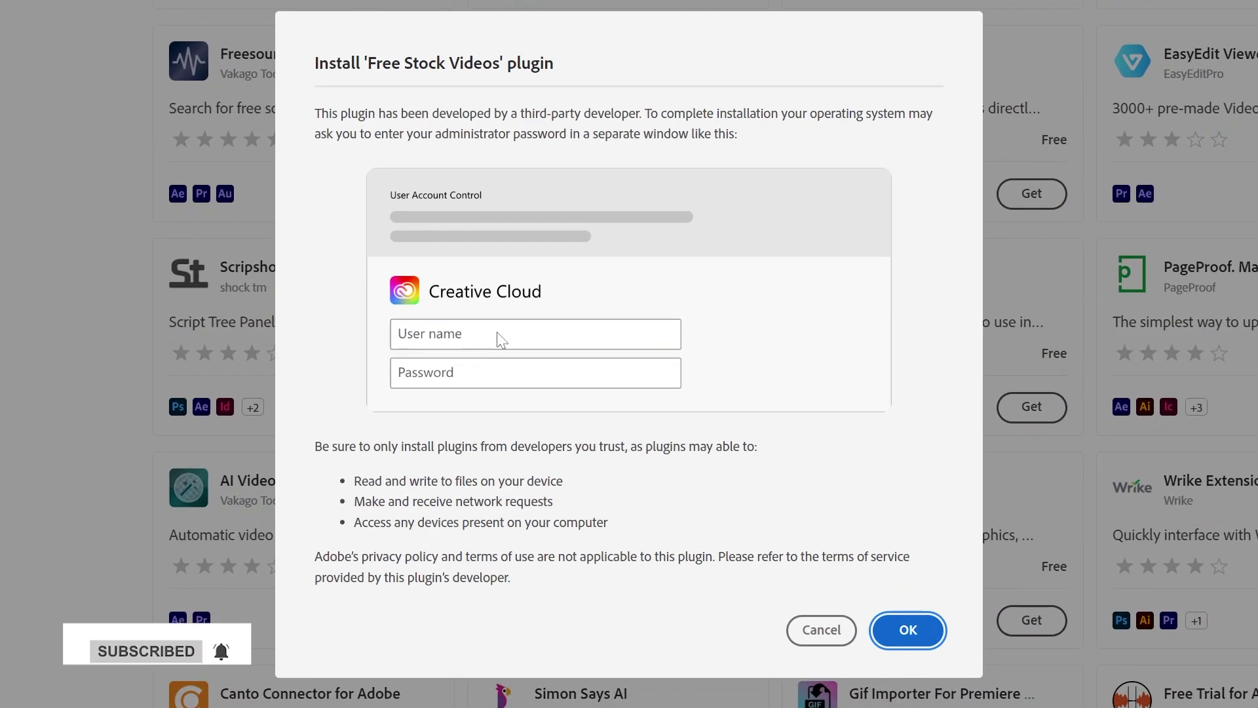
pyautogui.click(502, 338)
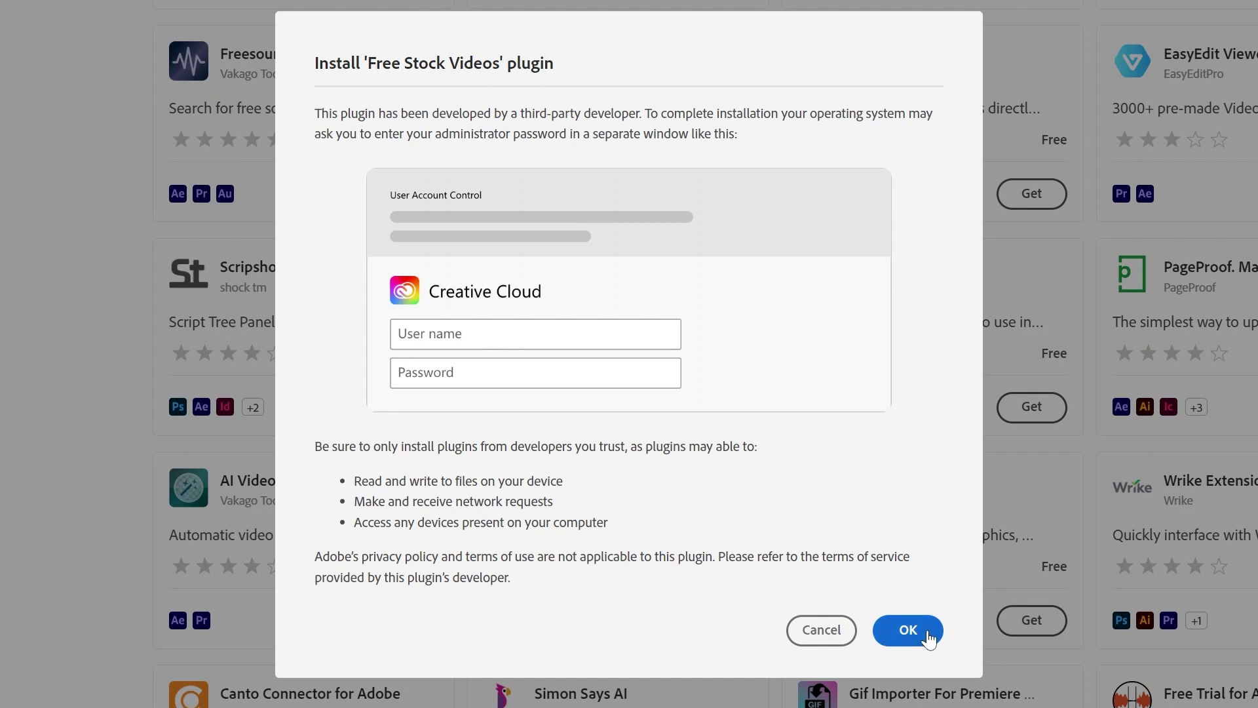
pyautogui.click(908, 630)
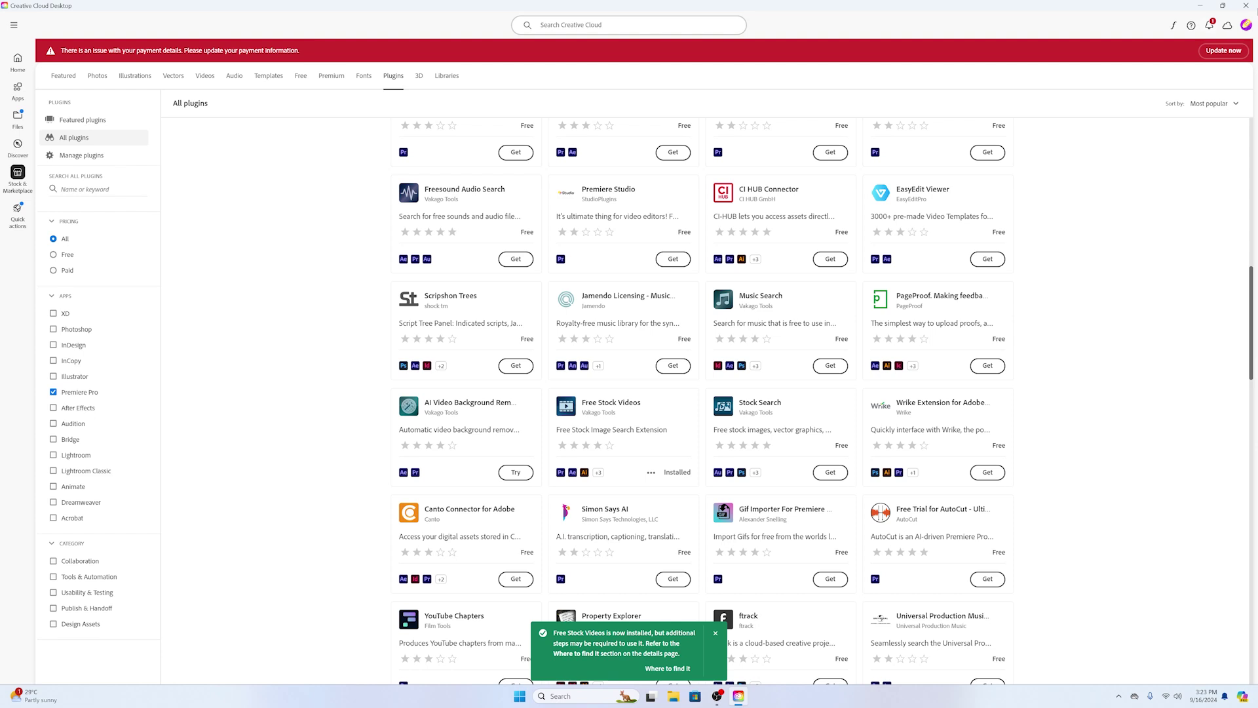
pyautogui.click(1200, 5)
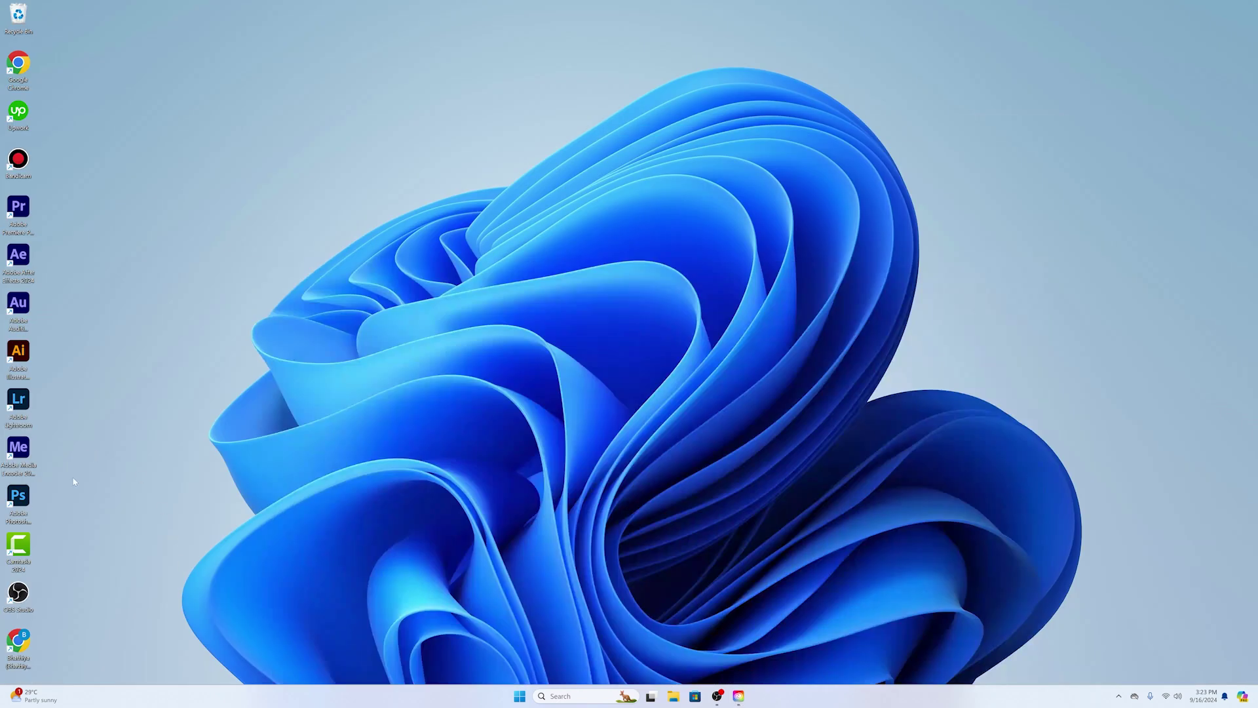
# Launch Premiere Pro and open the recent 'Export multiple seq' project.
pyautogui.doubleClick(18, 208)
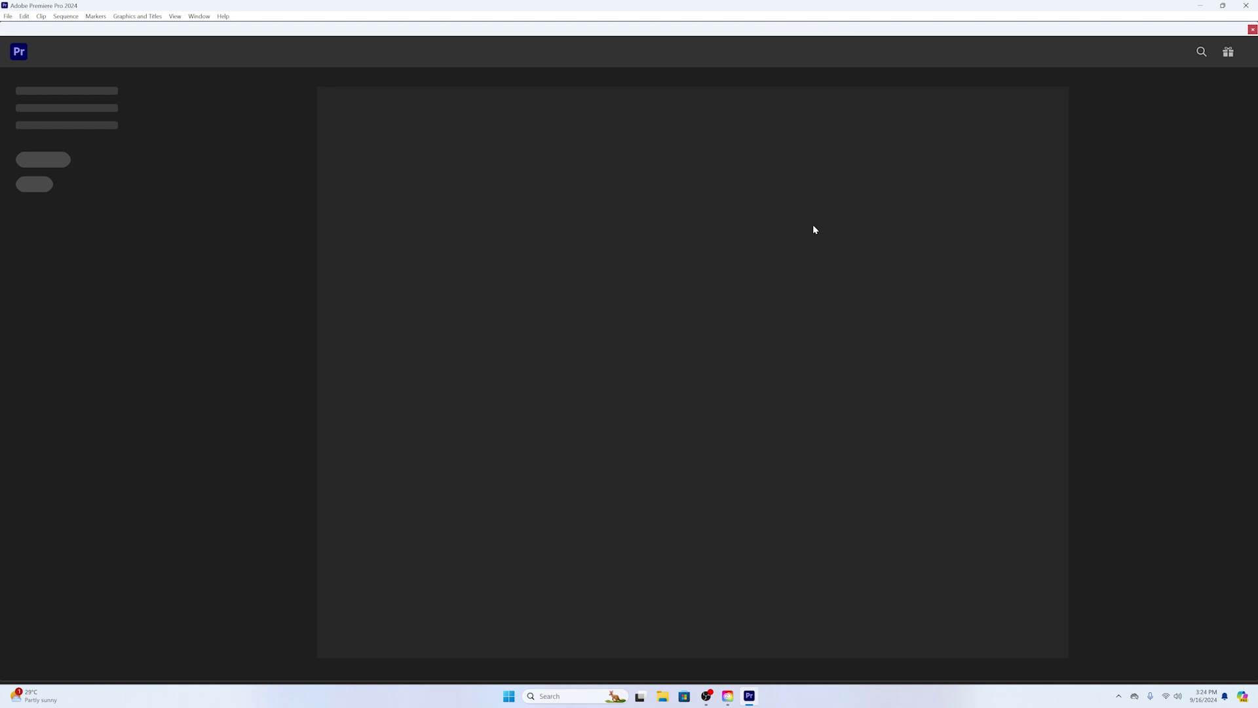
pyautogui.click(370, 336)
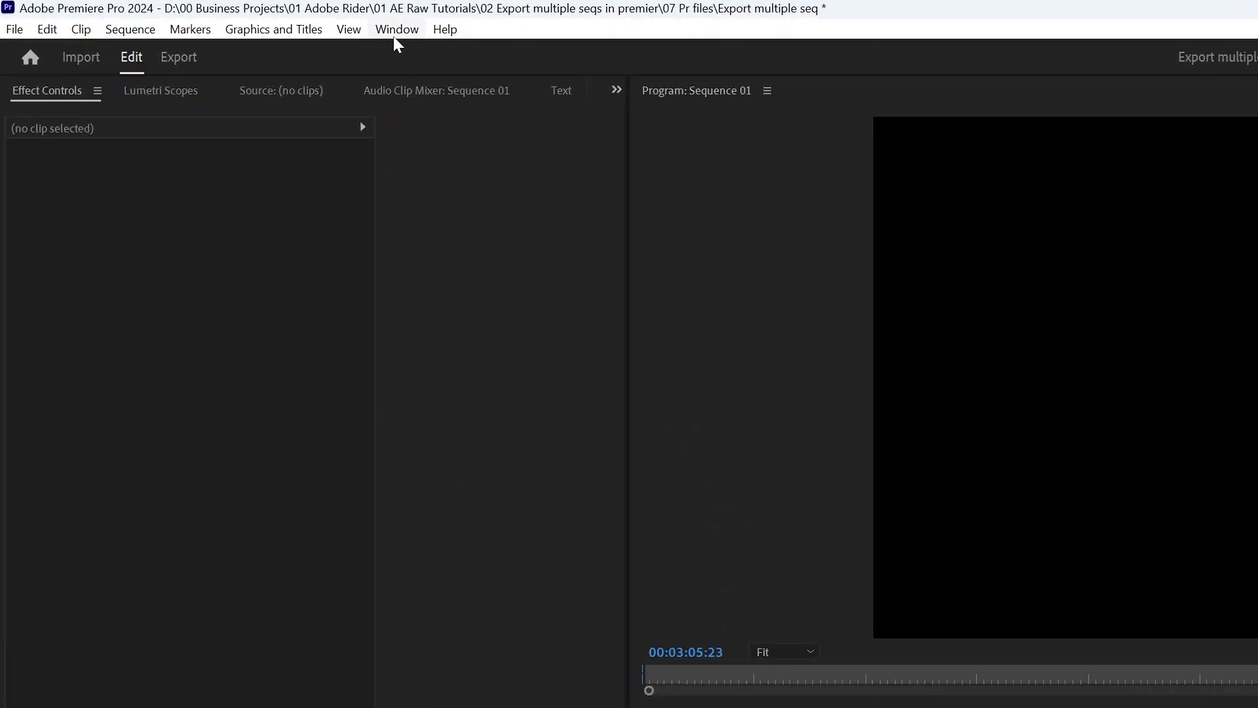
# Open the Vakago Stock Video Search Free panel from Window > Extensions.
pyautogui.click(199, 16)
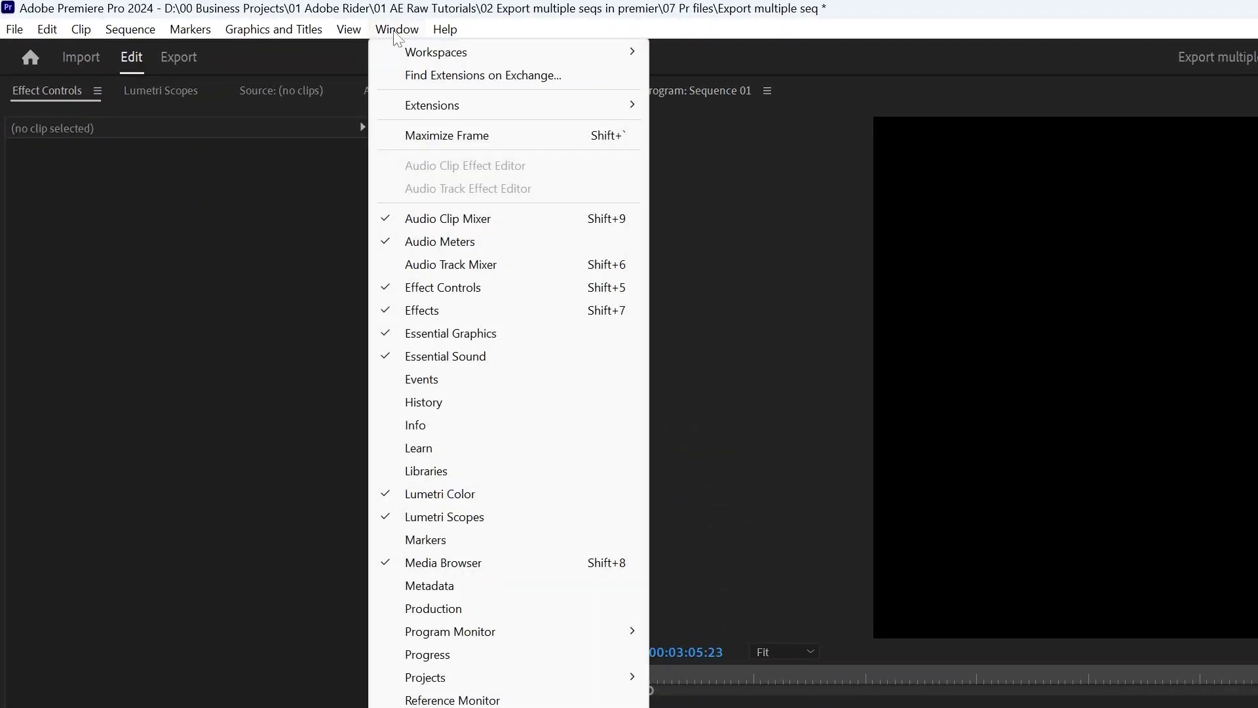
pyautogui.moveTo(449, 105)
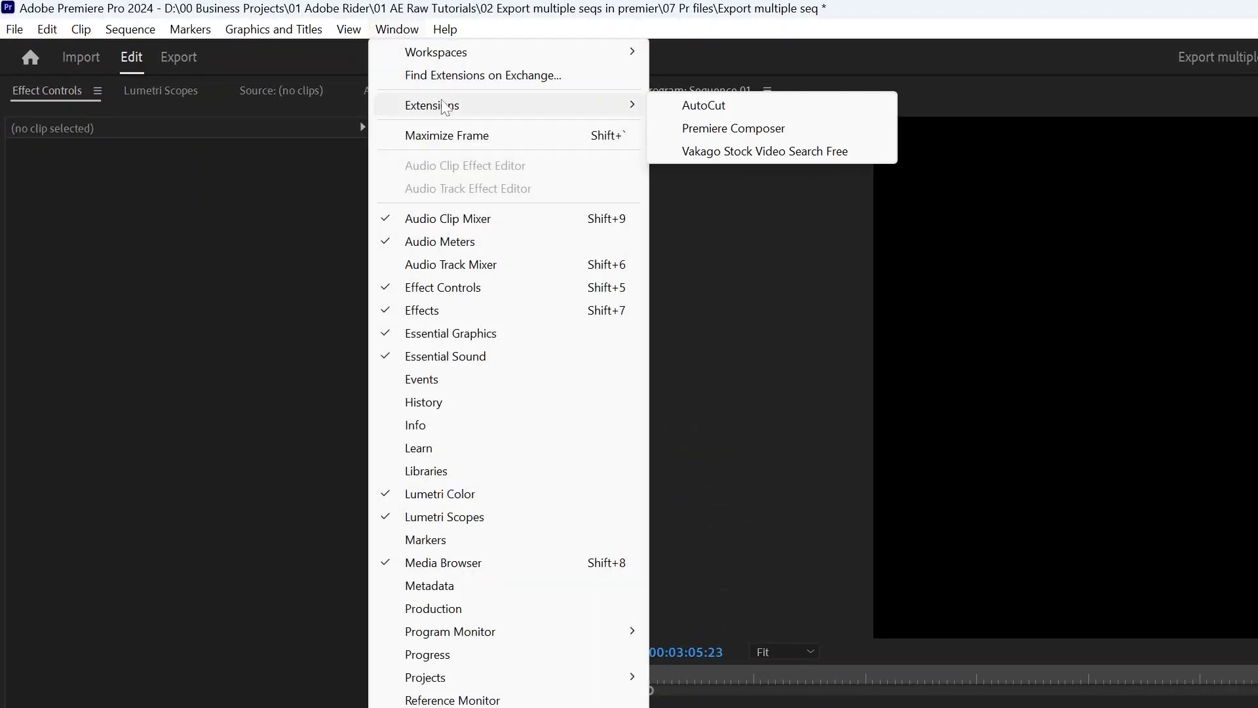
pyautogui.click(838, 159)
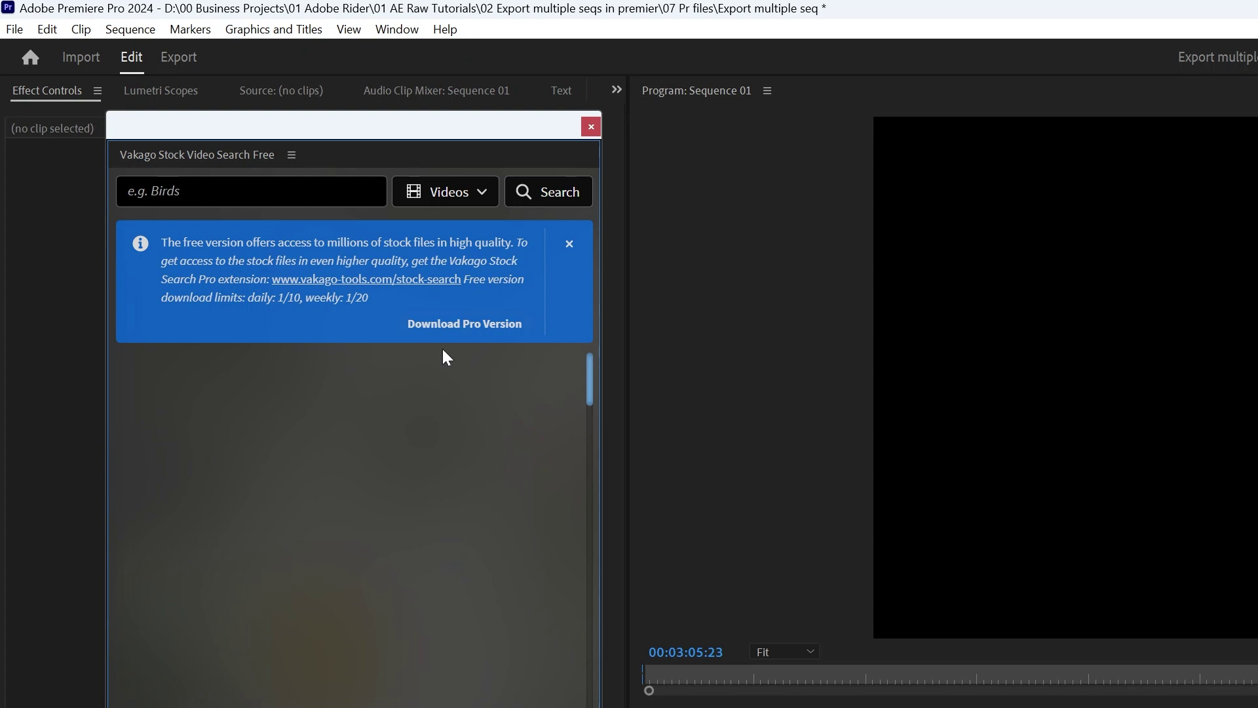
# Dismiss the free-version banner and search Images for 'cars'.
pyautogui.click(571, 252)
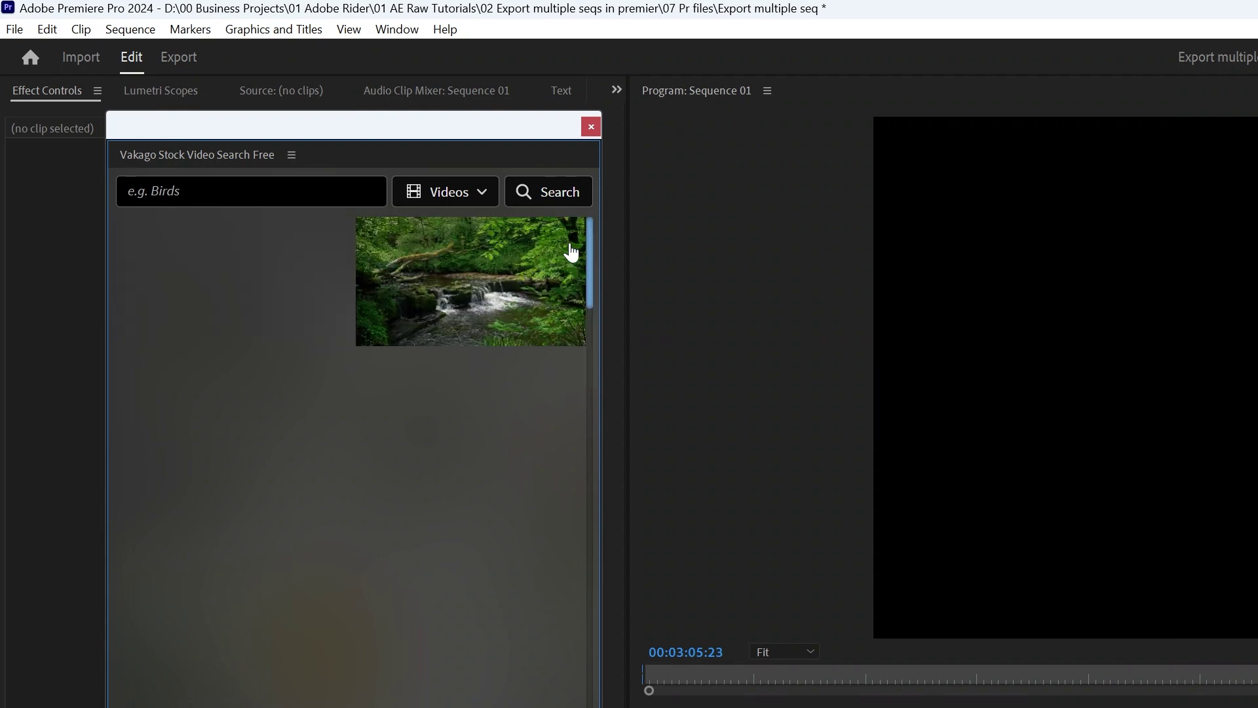
pyautogui.click(492, 201)
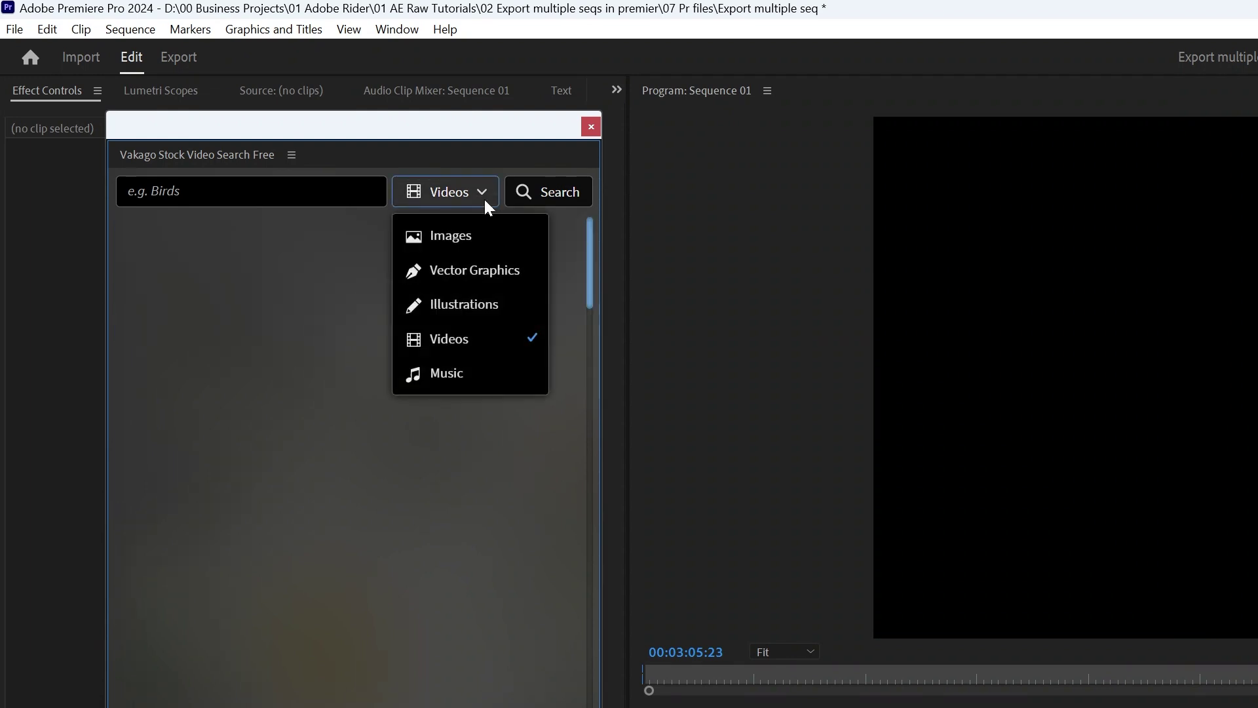
pyautogui.click(477, 243)
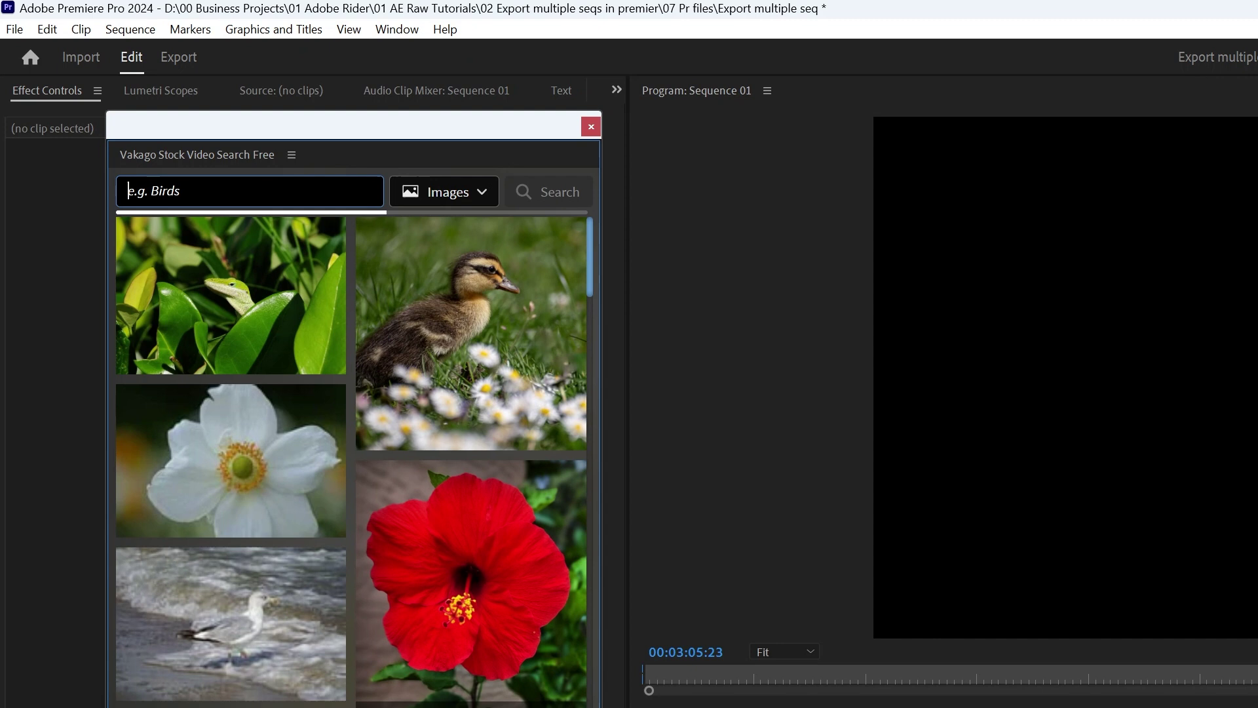
pyautogui.write('cars')
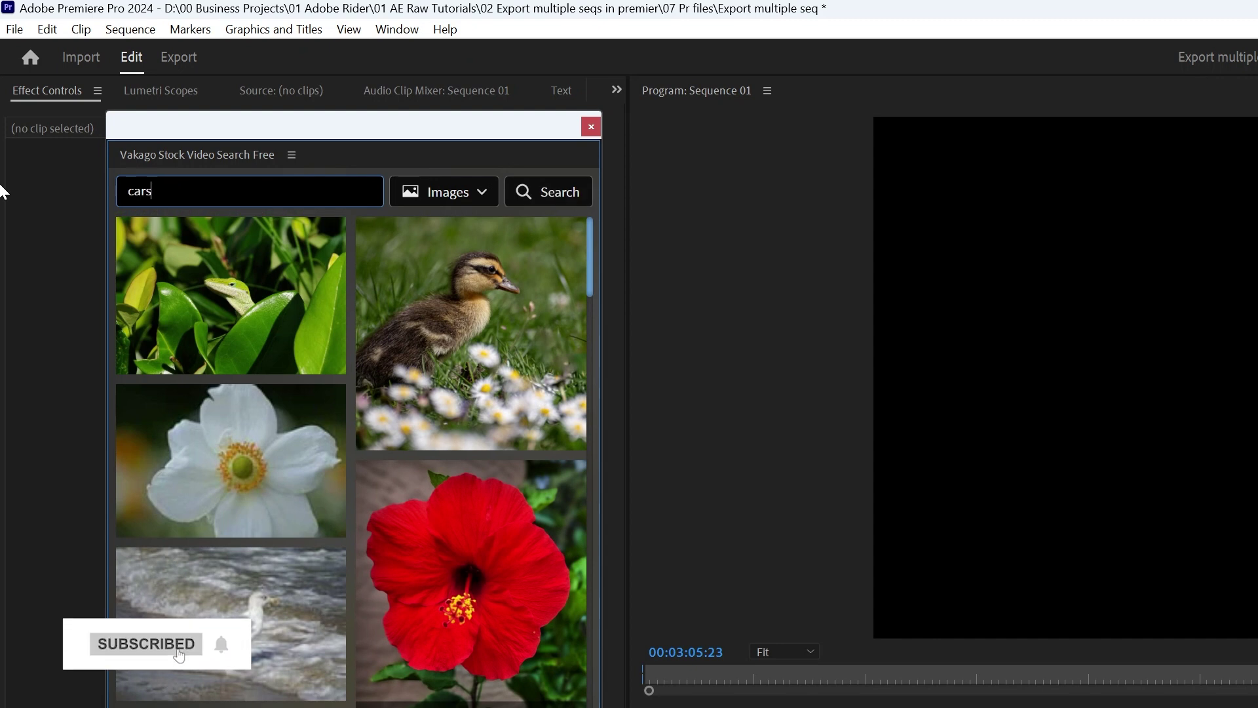
pyautogui.press('Return')
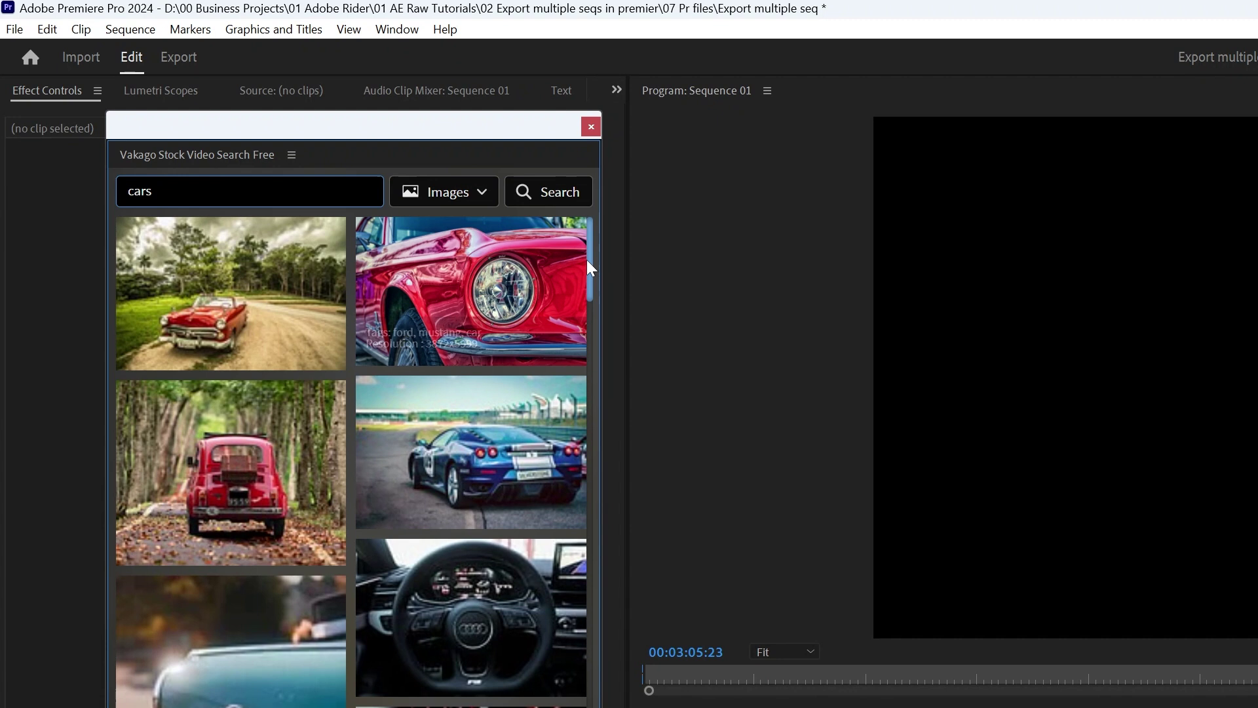
# Download the white vintage car image and add it to the timeline.
pyautogui.moveTo(592, 264); pyautogui.dragTo(632, 539)
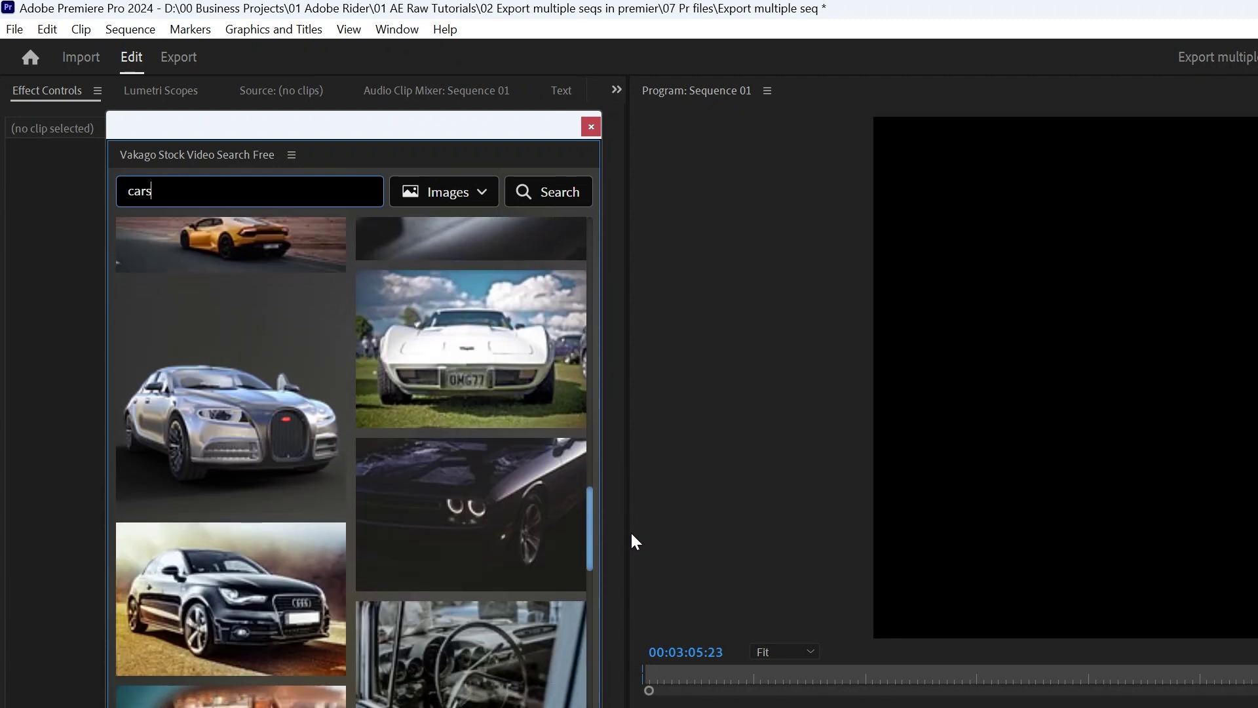
pyautogui.click(471, 326)
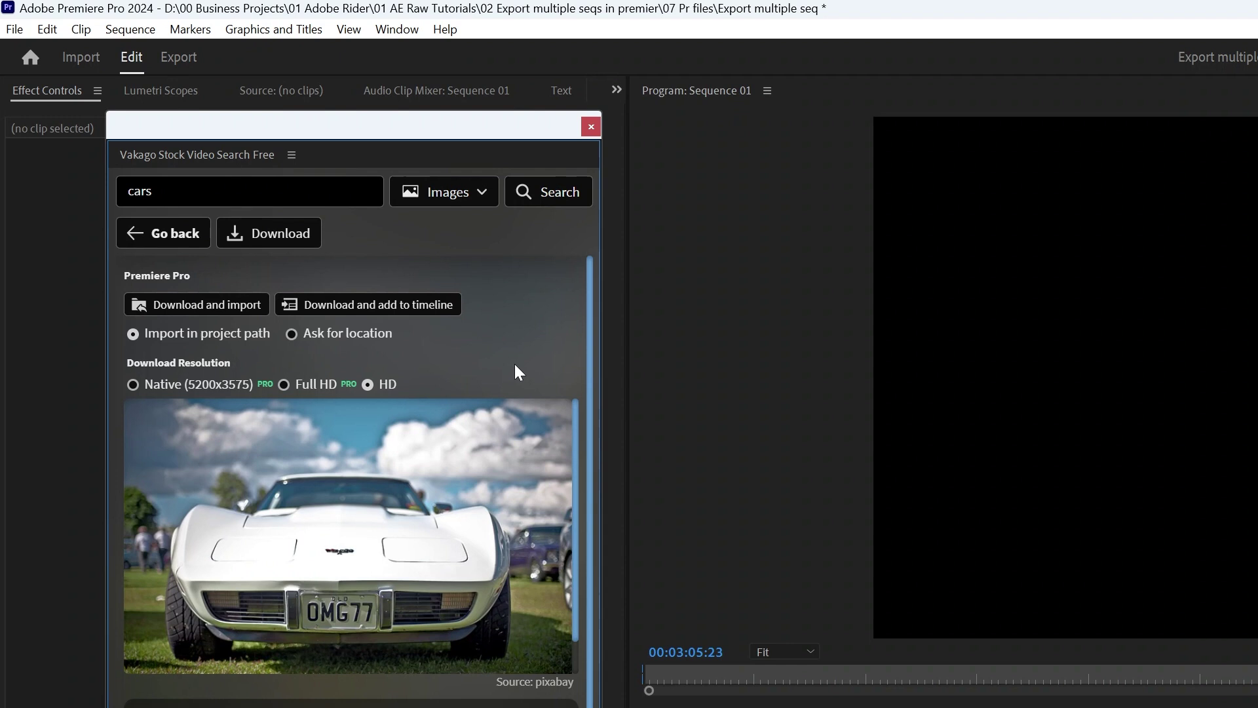
pyautogui.click(367, 306)
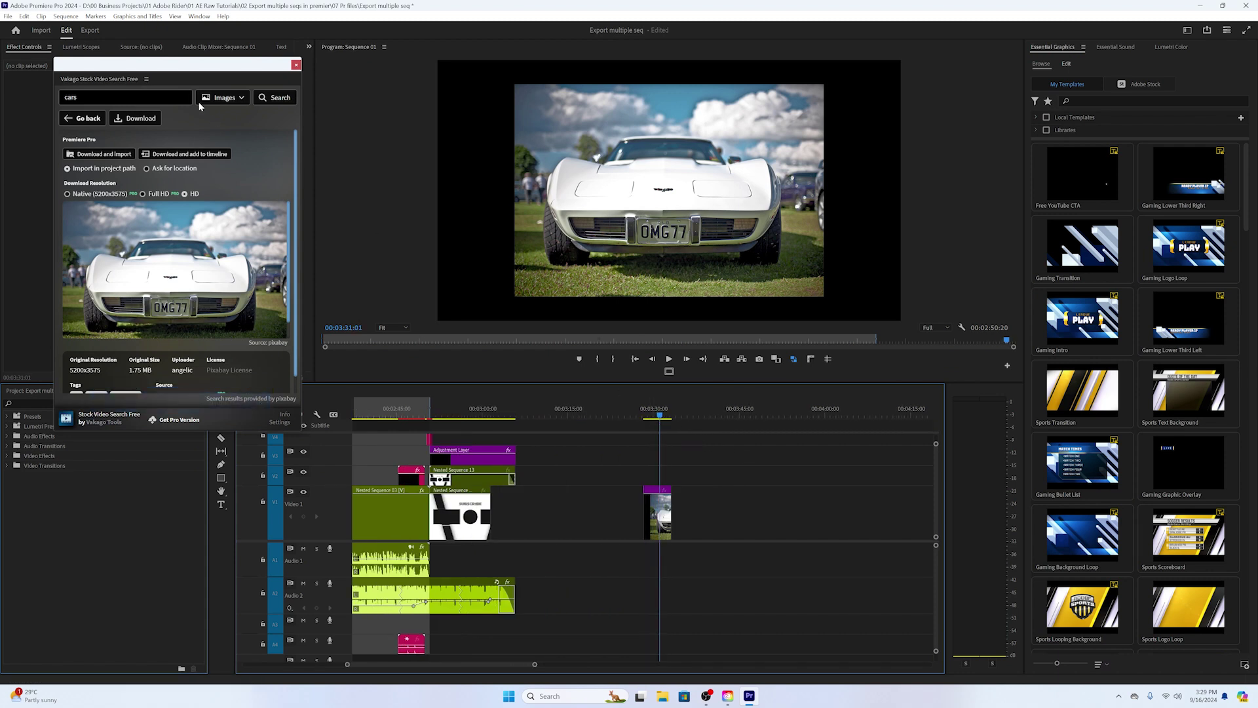
# Switch the search to Music, preview the Acceptance track, and import it onto the timeline.
pyautogui.click(223, 98)
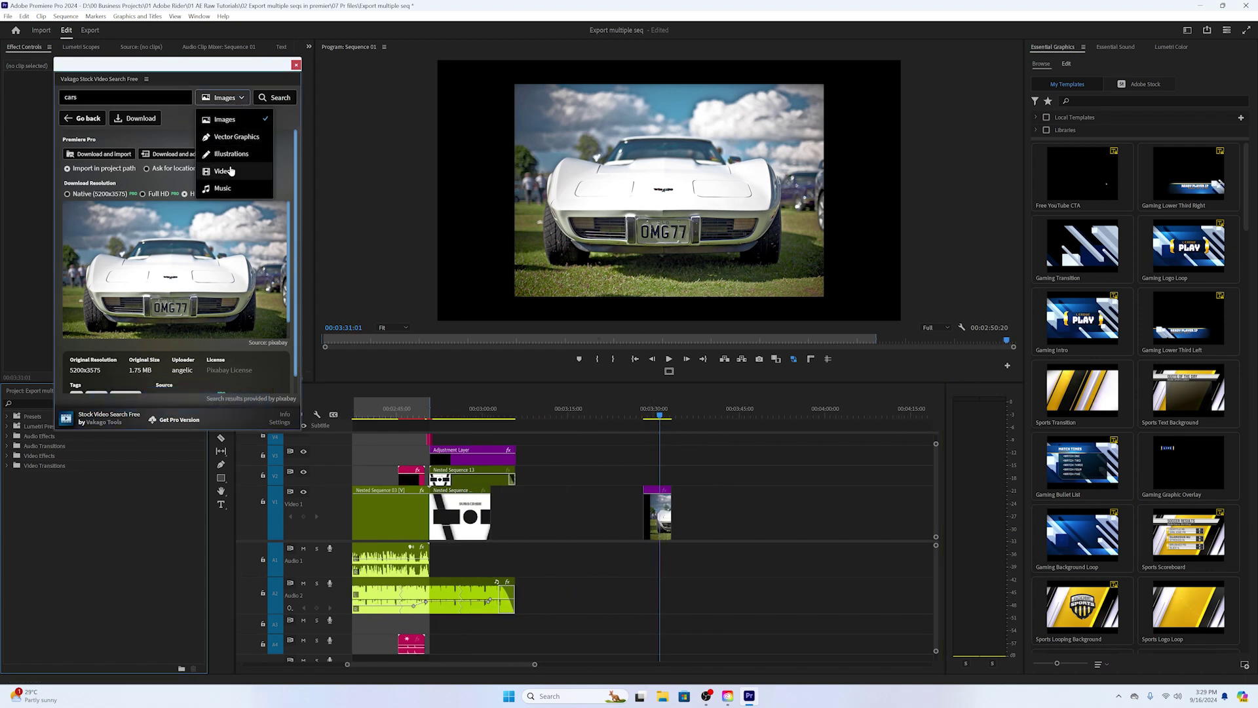
pyautogui.click(224, 189)
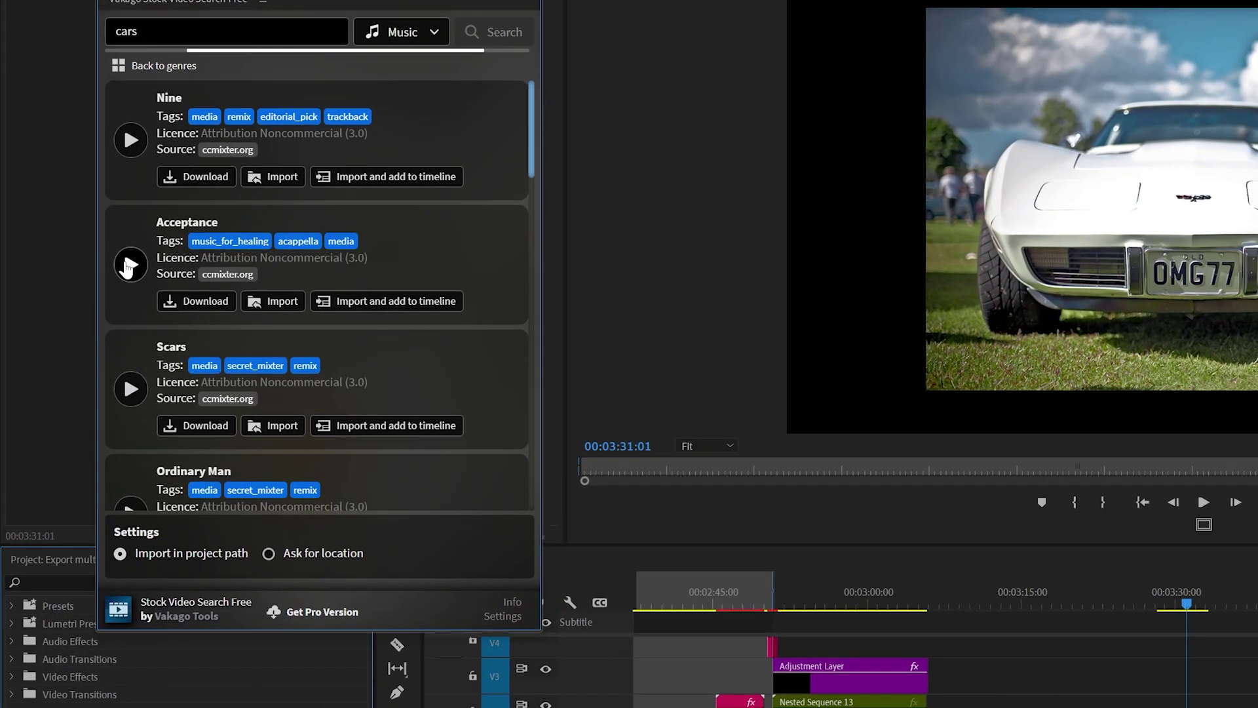
pyautogui.click(72, 227)
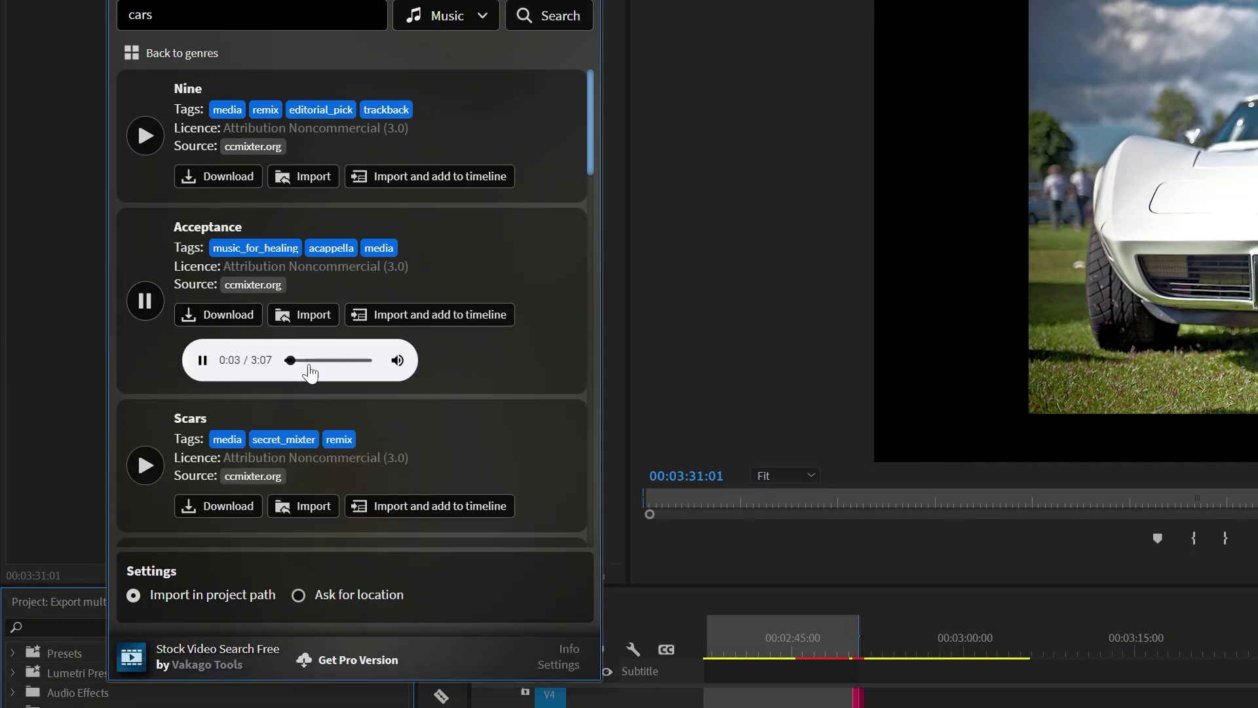
pyautogui.click(309, 361)
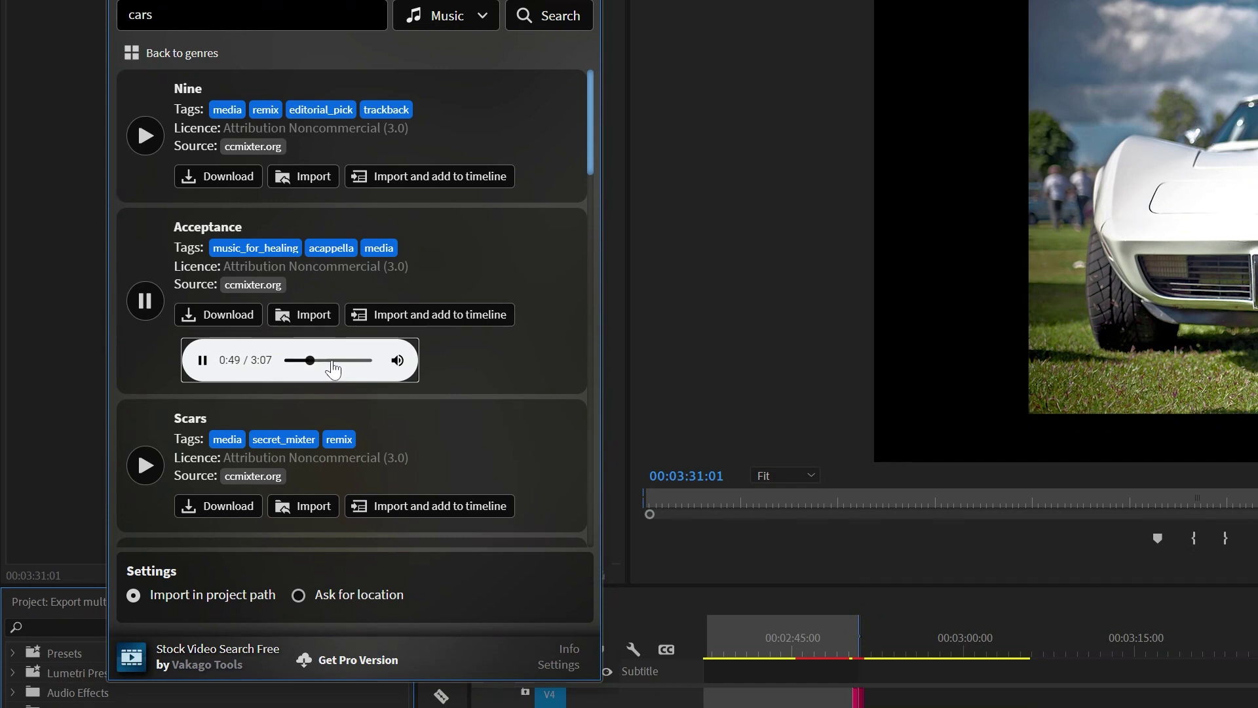
pyautogui.click(139, 304)
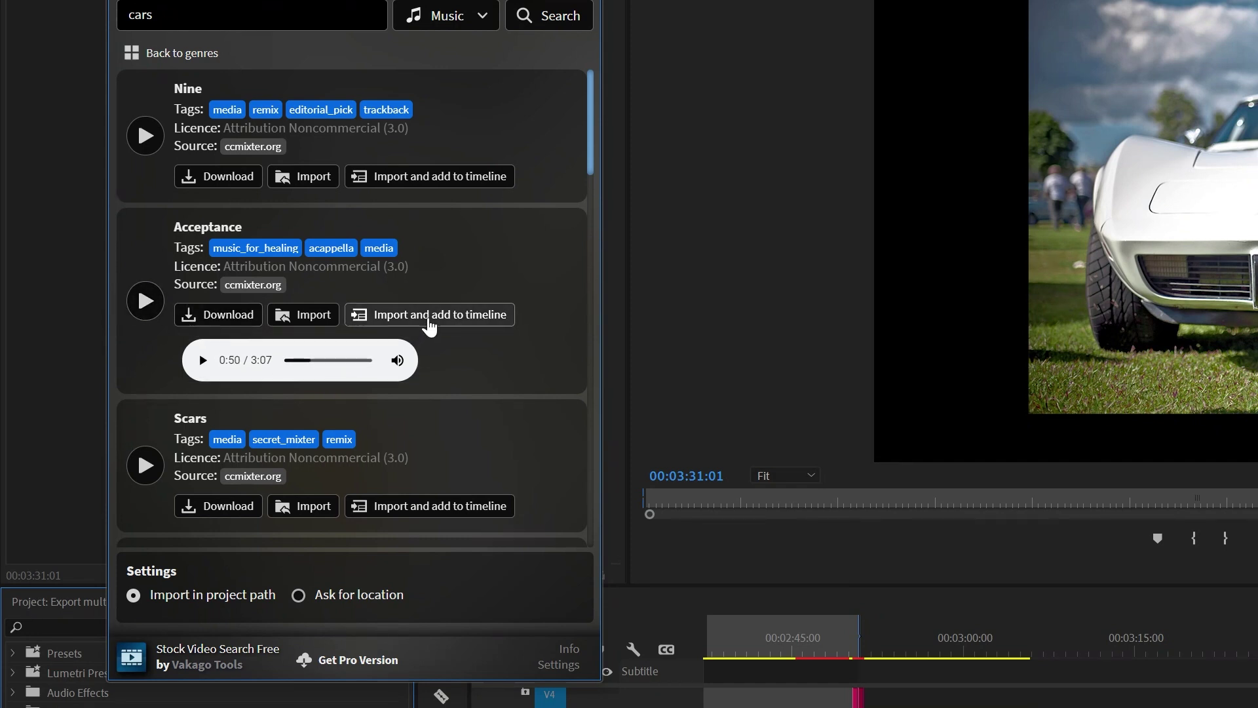
pyautogui.click(430, 323)
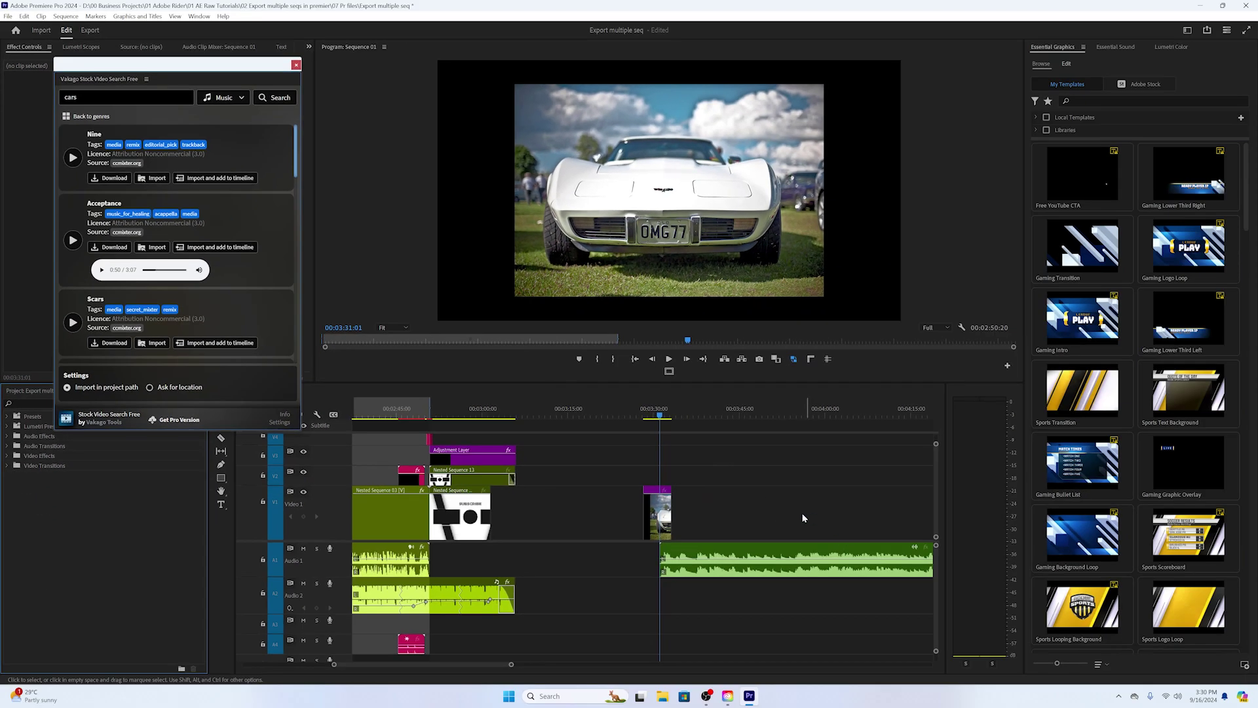
# Move the playhead to 00:03:55:23 and play back the timeline with the new music.
pyautogui.scroll(-5, 822, 537)
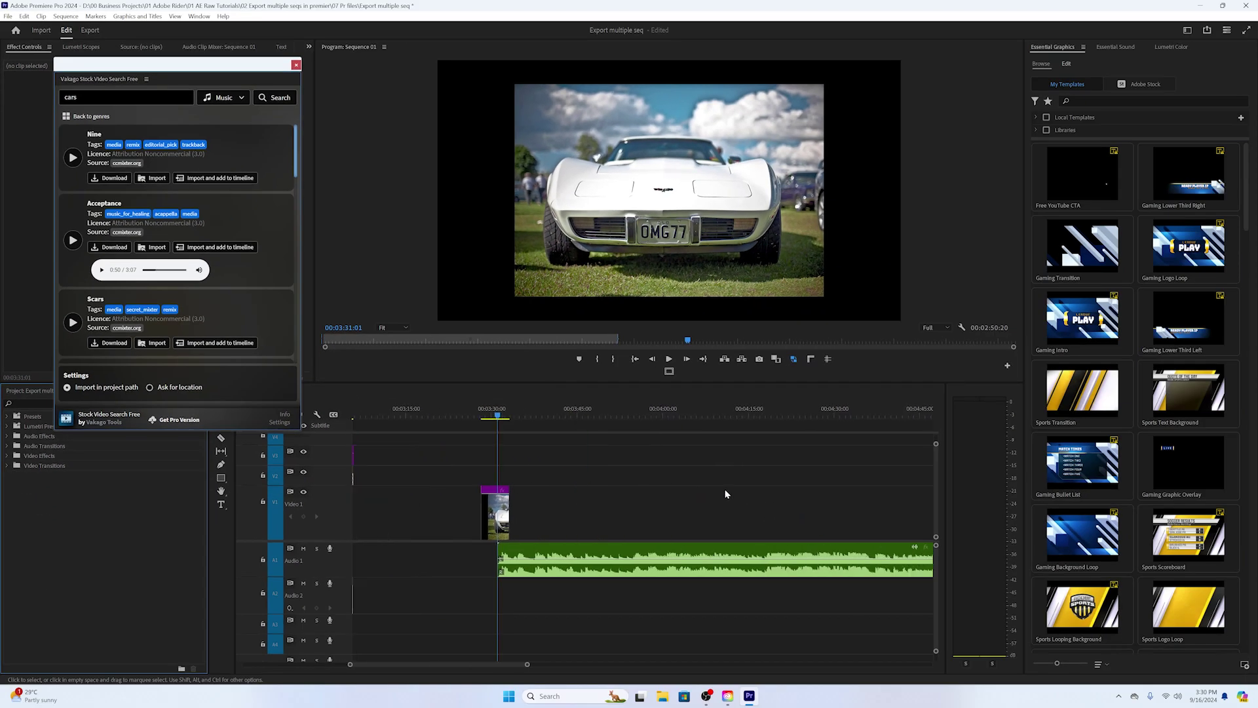
pyautogui.click(724, 455)
pyautogui.scroll(-2, 685, 489)
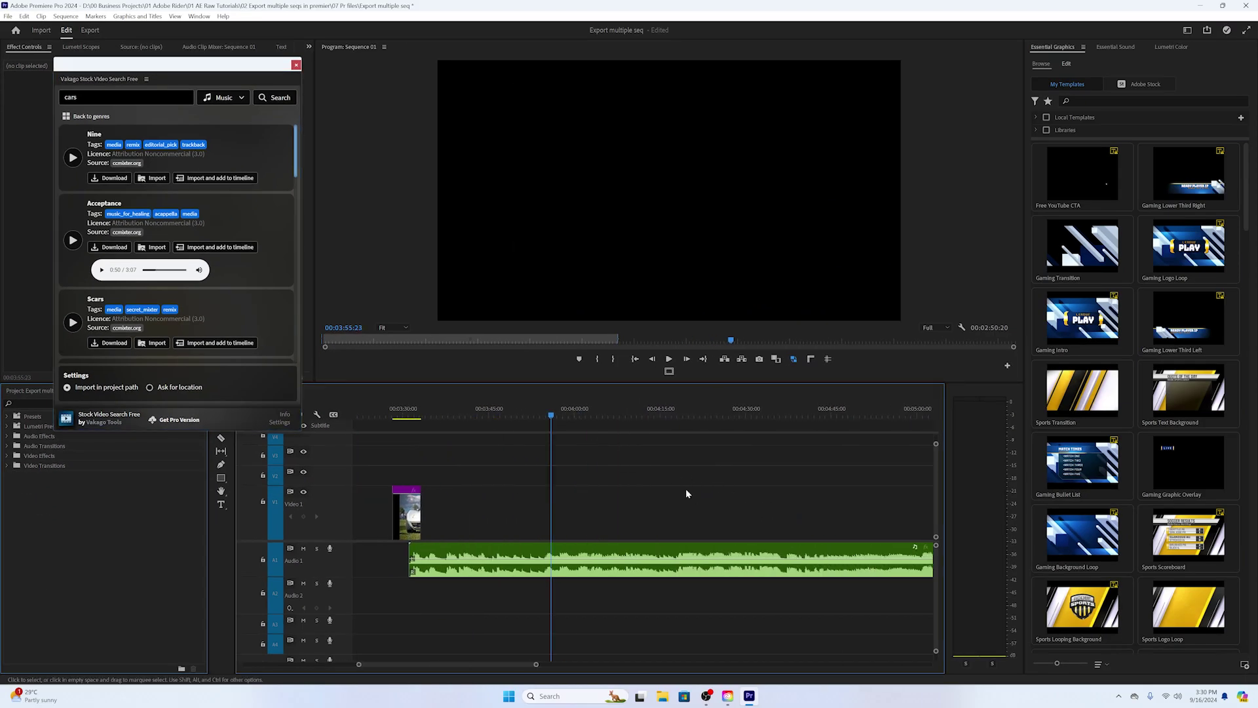
pyautogui.press('space')
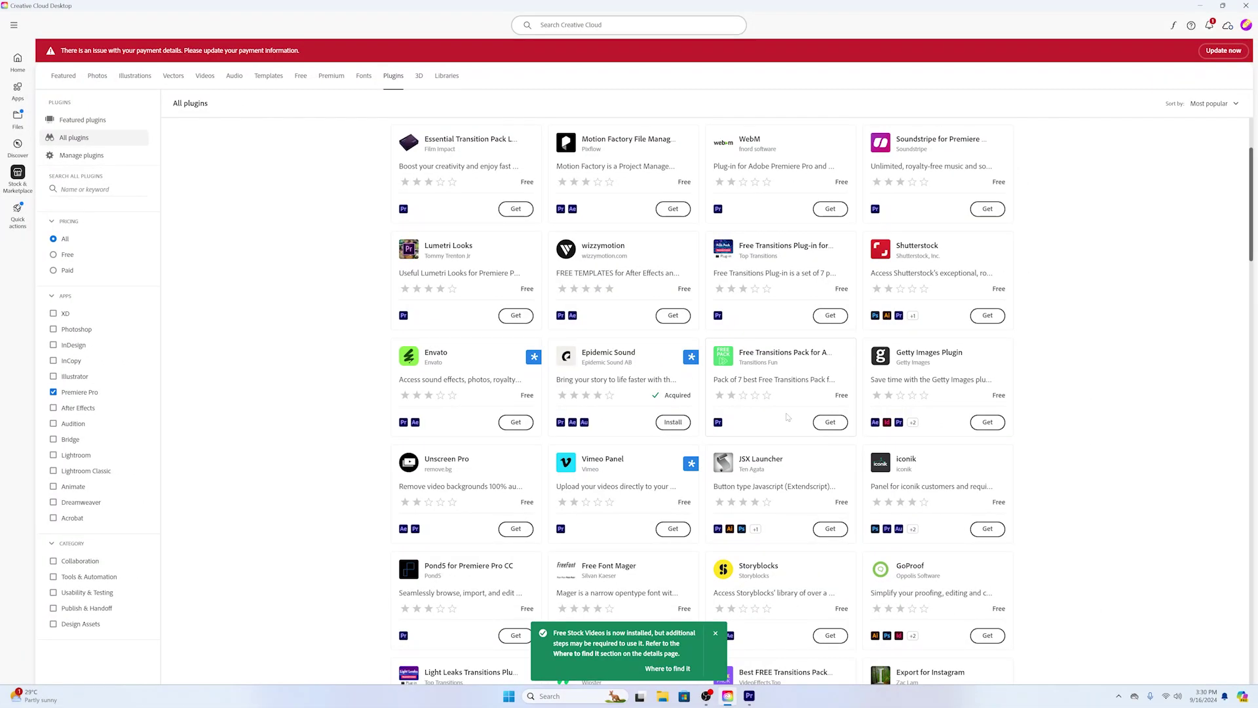
# Scroll the Premiere Pro plugin list in Creative Cloud, past Vakago's Freesound Audio Search.
pyautogui.scroll(2, 786, 417)
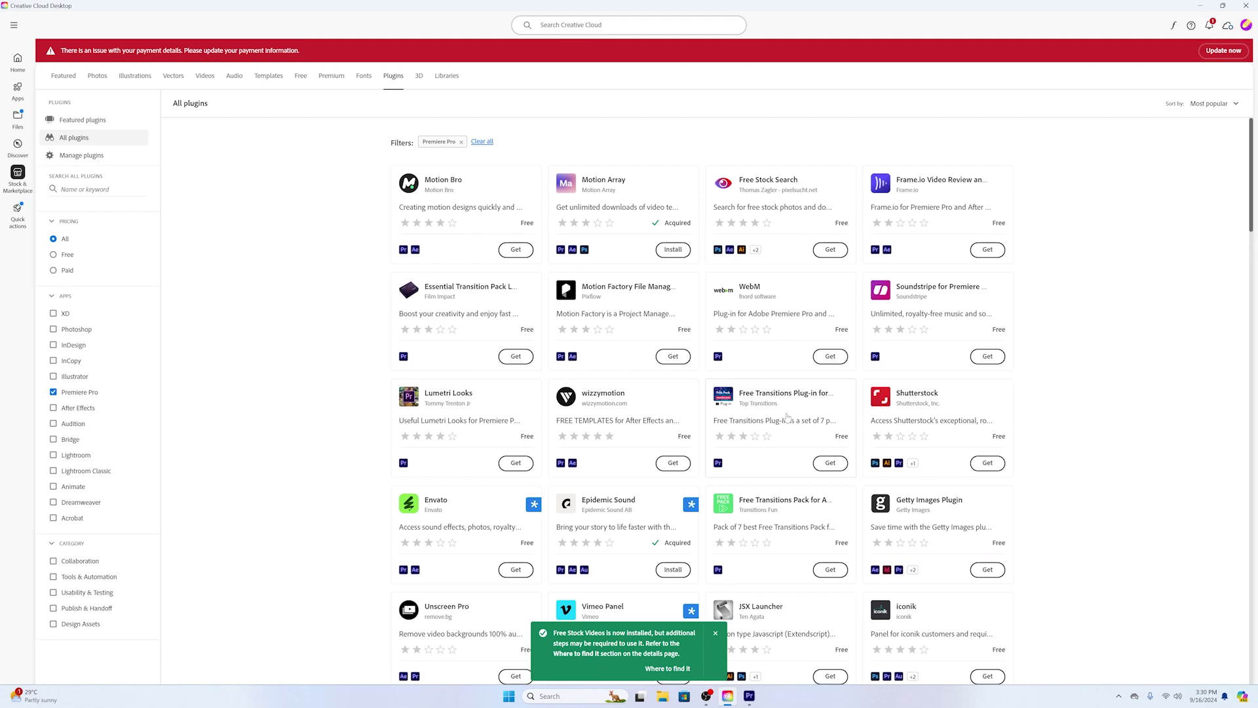
pyautogui.scroll(-2, 787, 417)
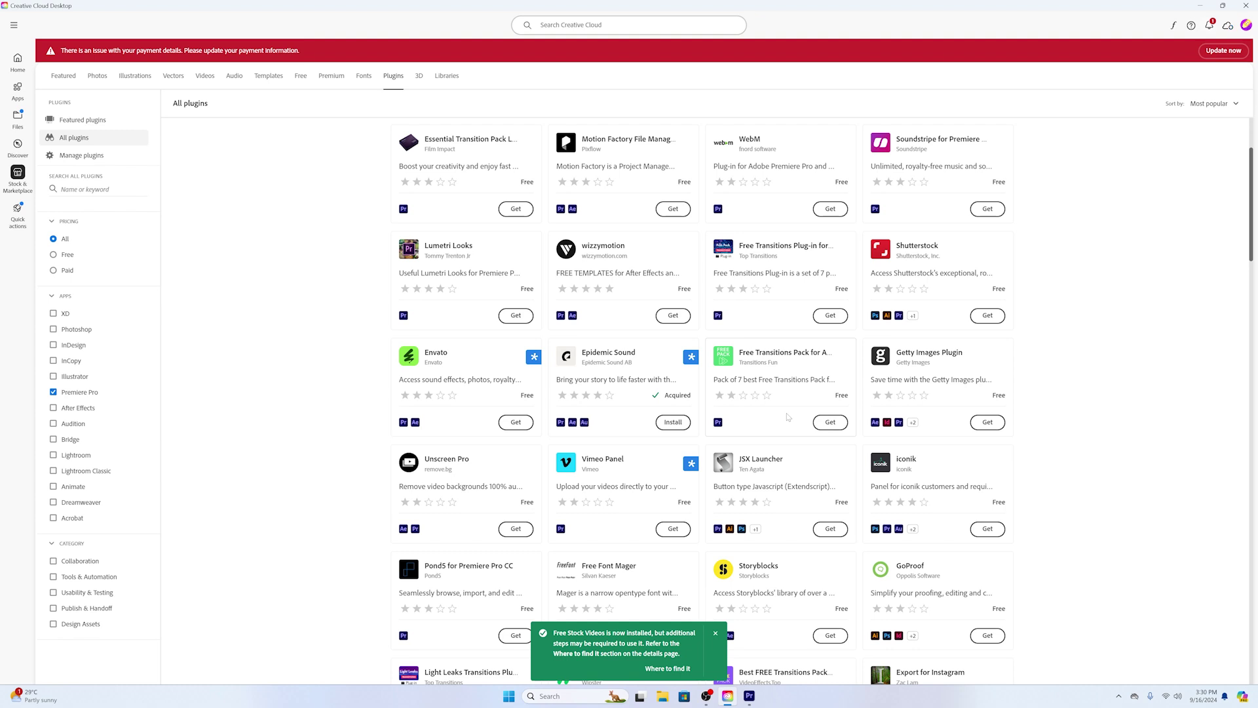
pyautogui.scroll(-2, 789, 417)
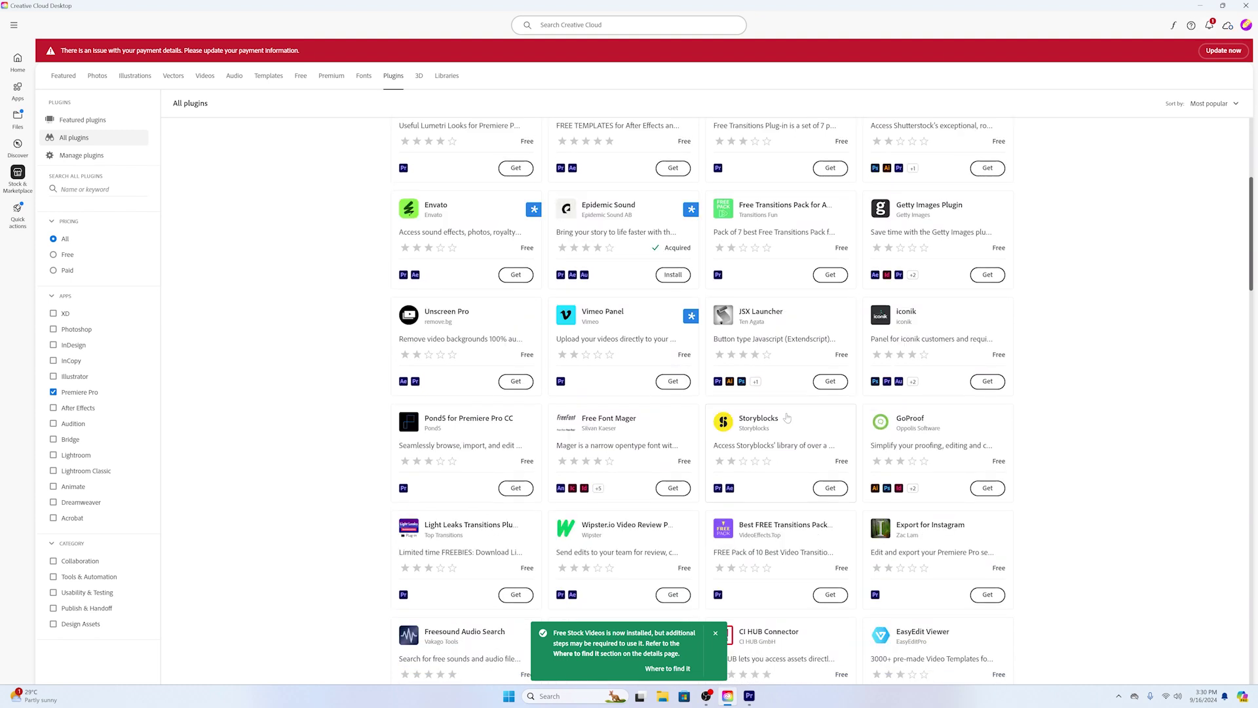